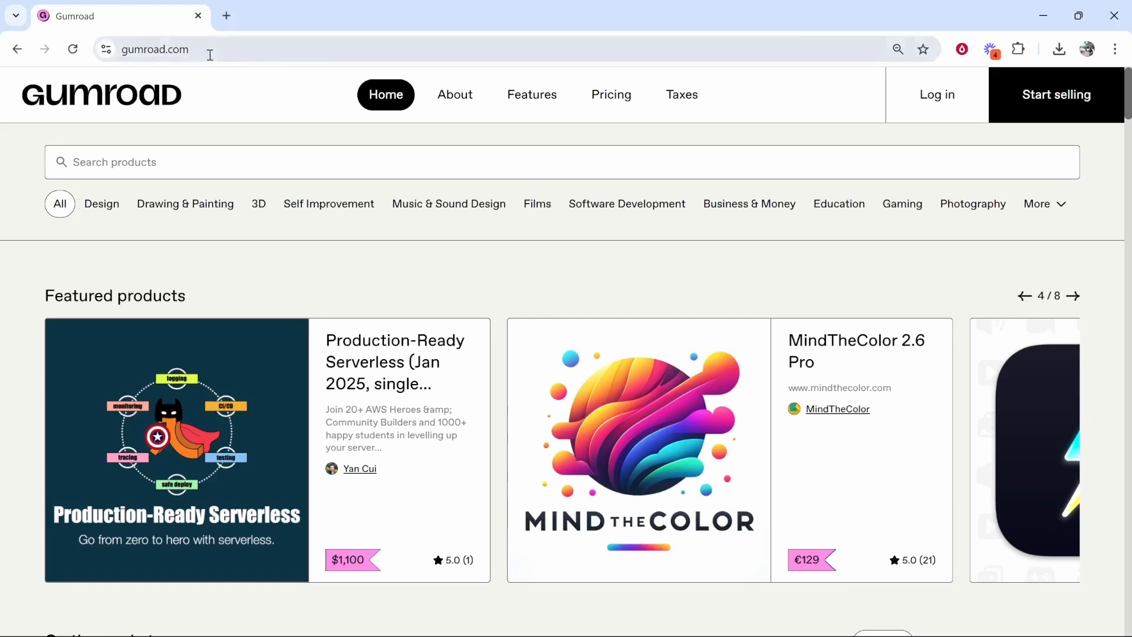
Open the Gumroad pricing page and look at its introduction
{"action": "left_click", "coordinate": [147, 51]}
{"action": "left_click", "coordinate": [306, 114]}
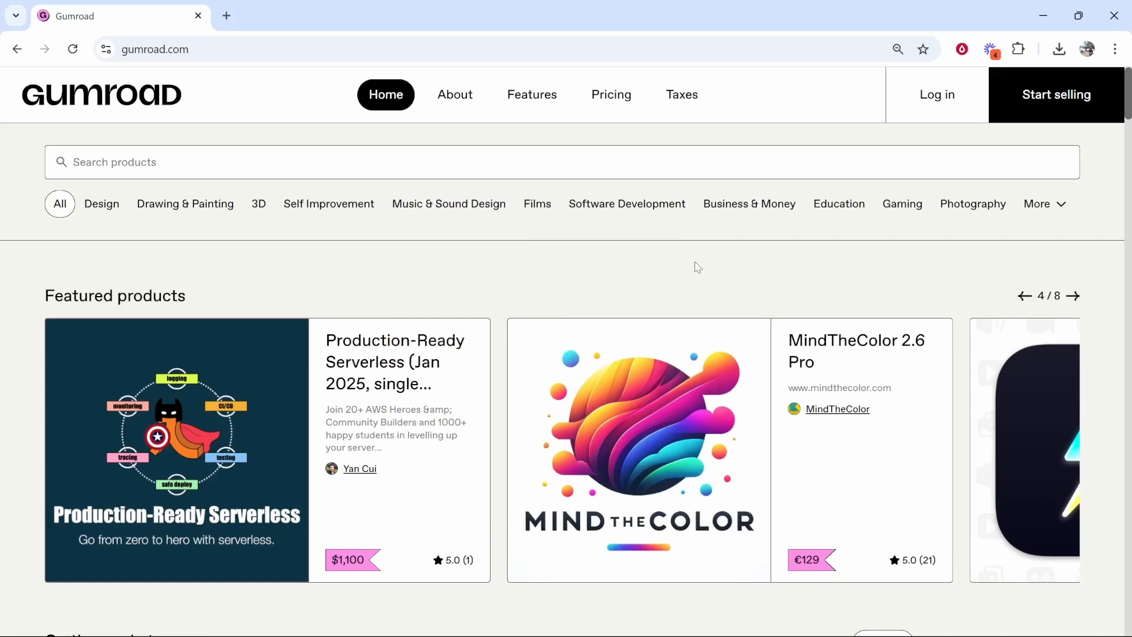
{"action": "left_click", "coordinate": [610, 95]}
{"action": "left_click_drag", "start_coordinate": [448, 260], "coordinate": [736, 353]}
{"action": "left_click_drag", "start_coordinate": [429, 431], "coordinate": [691, 422]}
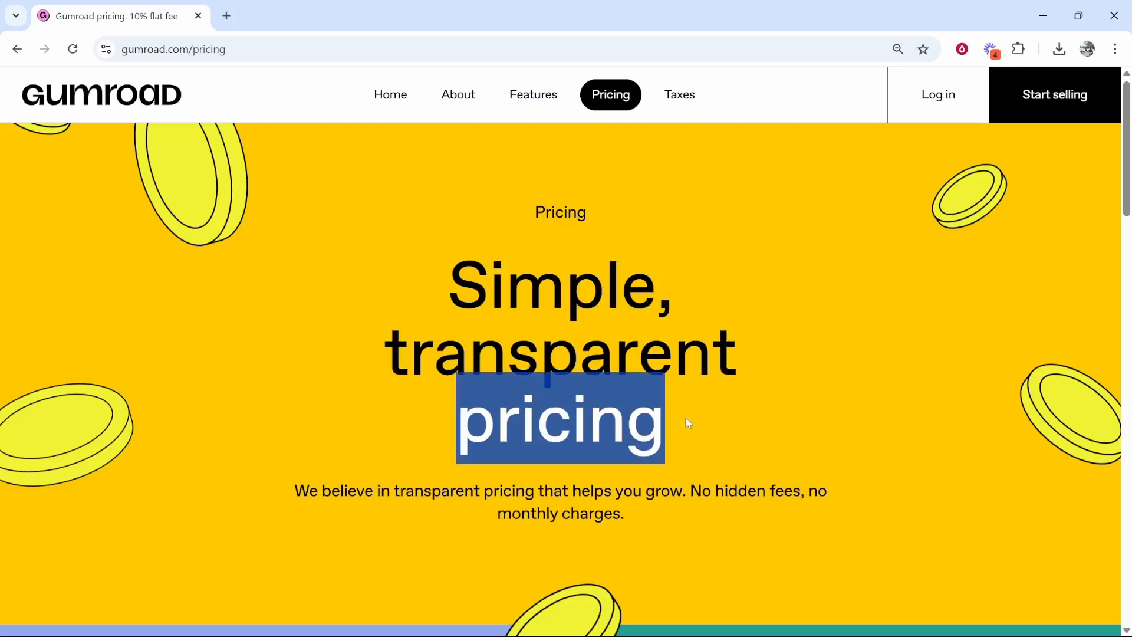
{"action": "left_click", "coordinate": [666, 399]}
Examine the per-transaction fee for sales made through the seller's profile or direct links
{"action": "scroll", "coordinate": [666, 399], "scroll_direction": "down", "scroll_amount": 1}
{"action": "scroll", "coordinate": [649, 386], "scroll_direction": "down", "scroll_amount": 5}
{"action": "left_click_drag", "start_coordinate": [149, 348], "coordinate": [237, 372]}
{"action": "left_click_drag", "start_coordinate": [296, 345], "coordinate": [233, 353]}
{"action": "left_click", "coordinate": [426, 329]}
{"action": "left_click", "coordinate": [163, 360]}
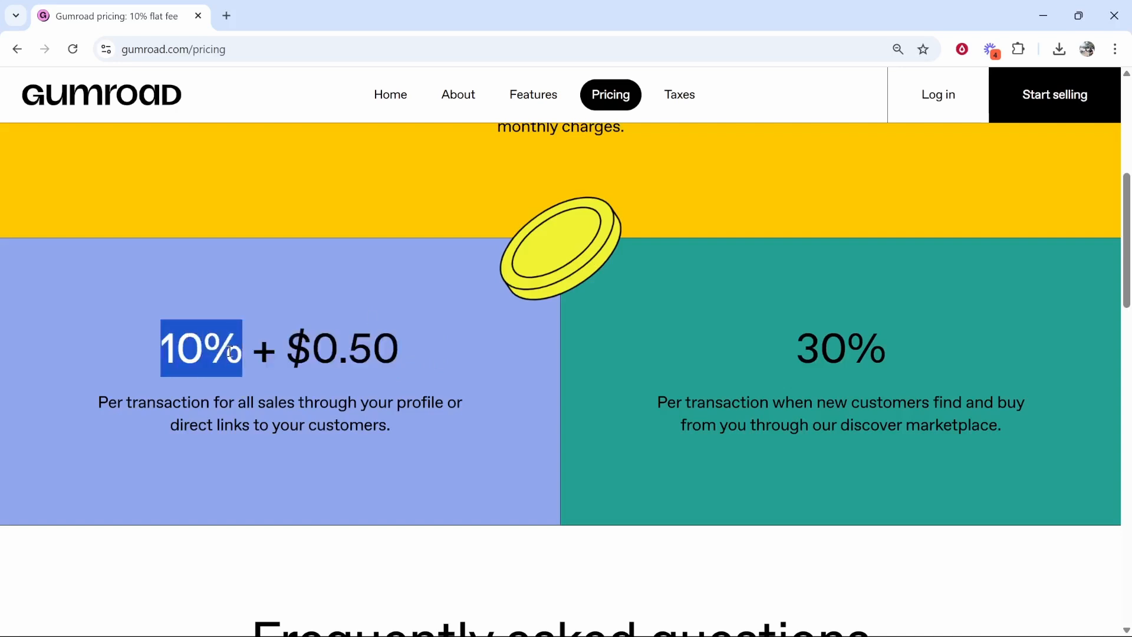
{"action": "left_click", "coordinate": [182, 354]}
{"action": "left_click_drag", "start_coordinate": [282, 355], "coordinate": [396, 354]}
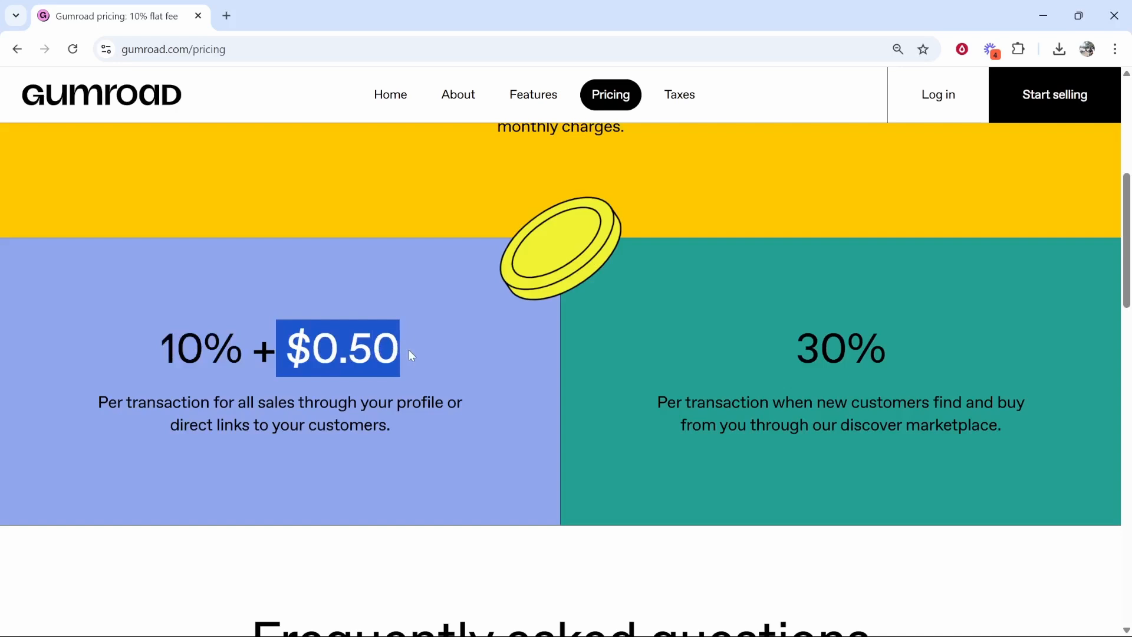
{"action": "left_click_drag", "start_coordinate": [154, 348], "coordinate": [482, 426]}
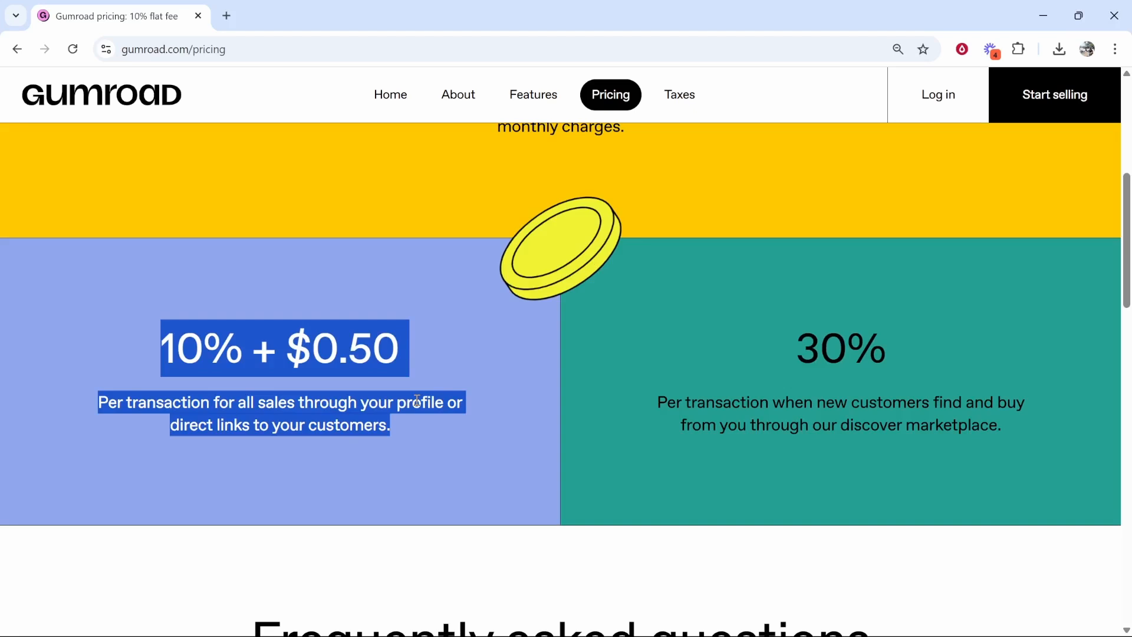
{"action": "left_click_drag", "start_coordinate": [153, 317], "coordinate": [437, 435]}
{"action": "left_click", "coordinate": [213, 362]}
{"action": "left_click_drag", "start_coordinate": [157, 345], "coordinate": [405, 433]}
Examine the per-transaction fee for sales to new customers through the discover marketplace
{"action": "left_click_drag", "start_coordinate": [793, 348], "coordinate": [1028, 435]}
{"action": "left_click", "coordinate": [1013, 367]}
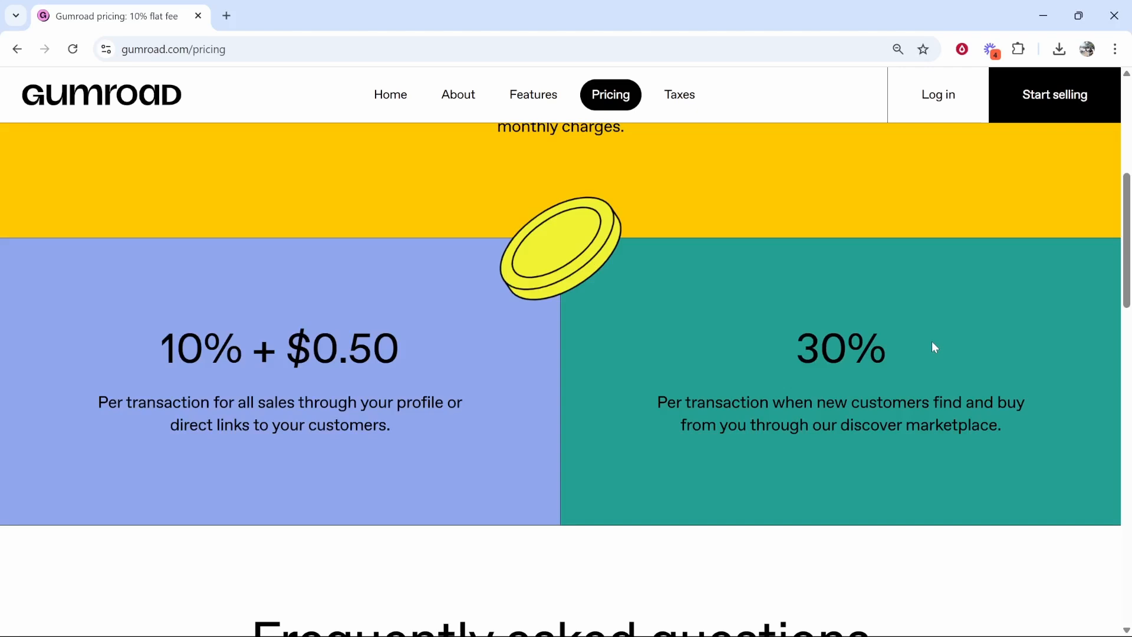
{"action": "left_click_drag", "start_coordinate": [888, 348], "coordinate": [808, 340]}
{"action": "left_click", "coordinate": [808, 341]}
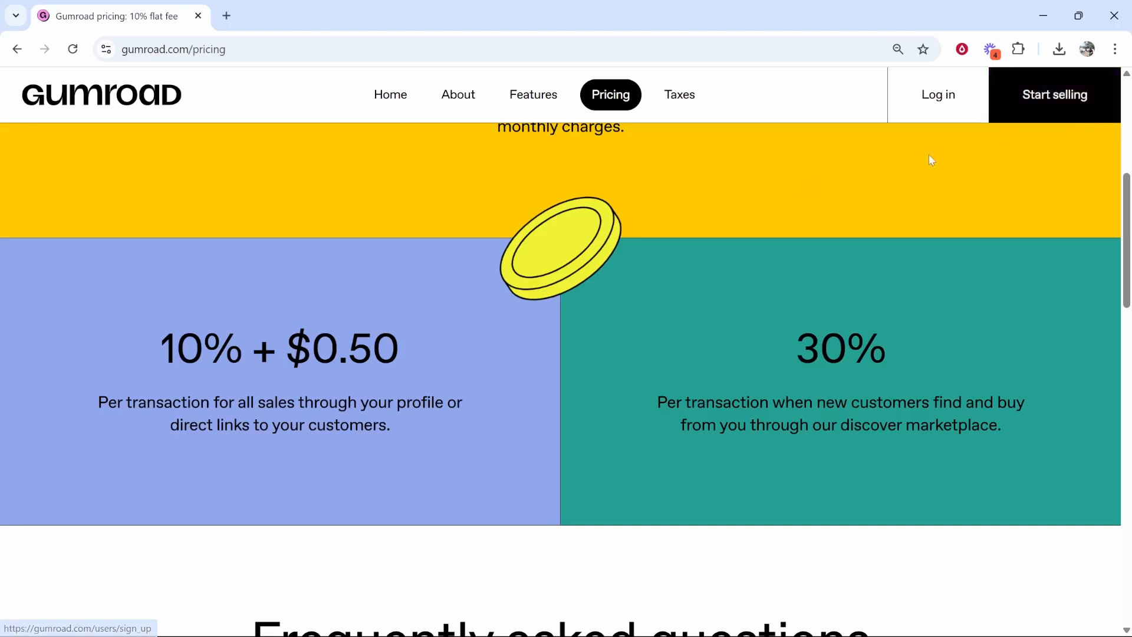
Open the seller sign-up page and go to its email registration form
{"action": "left_click", "coordinate": [1059, 102]}
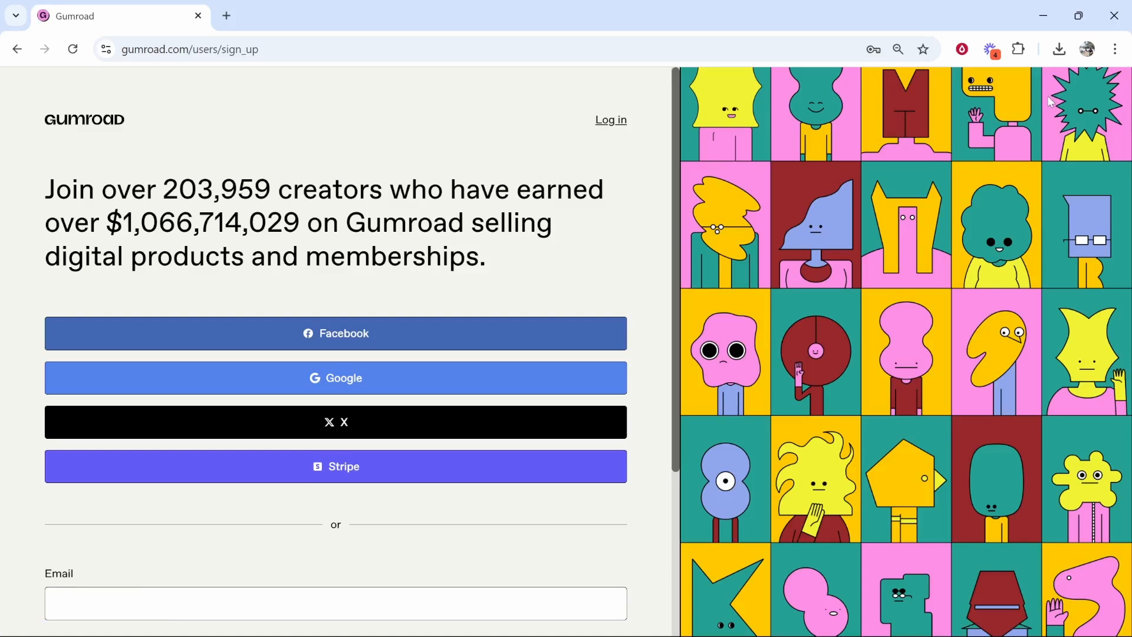
{"action": "scroll", "coordinate": [513, 300], "scroll_direction": "down", "scroll_amount": 4}
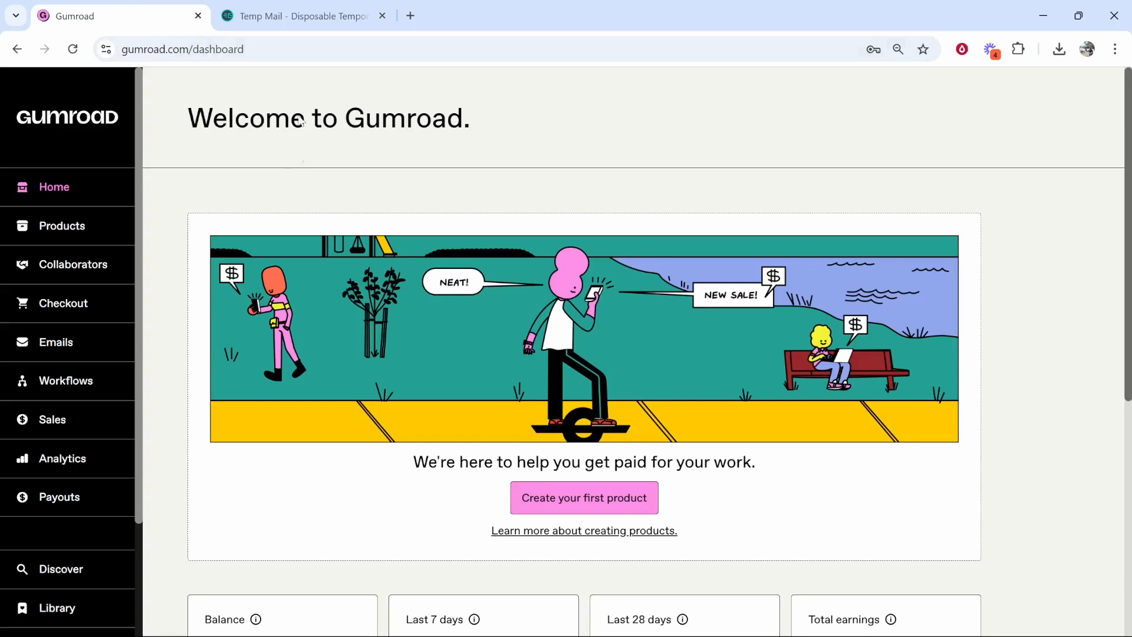
Switch to the Temp Mail inbox, open Gumroad's "Confirmation instructions" message and confirm the account's email address
{"action": "left_click", "coordinate": [323, 14]}
{"action": "scroll", "coordinate": [501, 256], "scroll_direction": "down", "scroll_amount": 4}
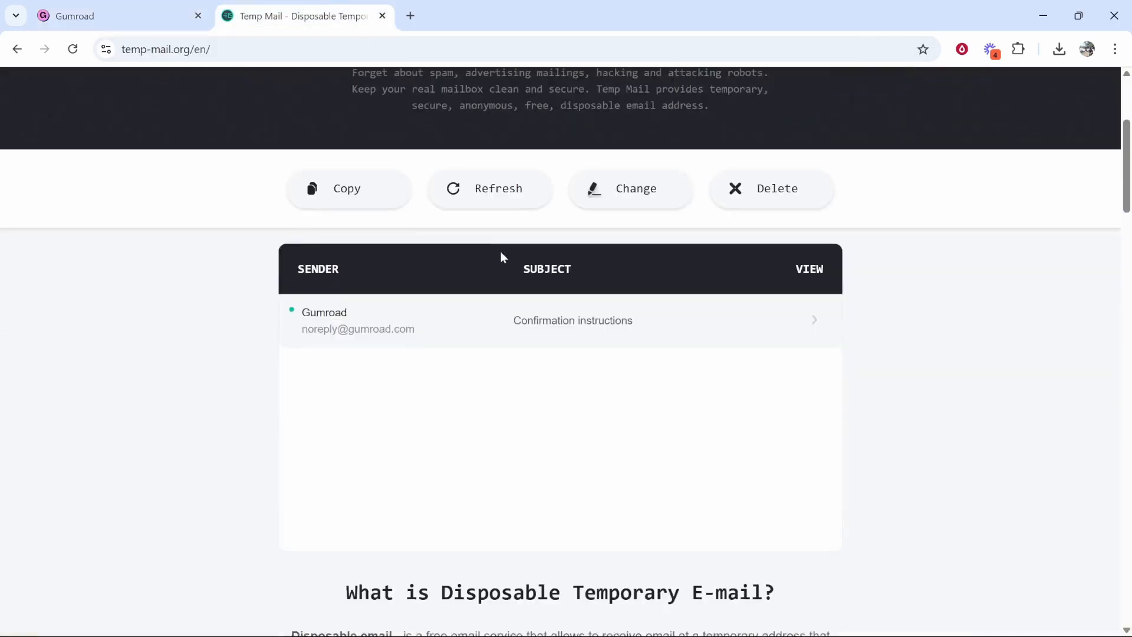
{"action": "left_click", "coordinate": [490, 329]}
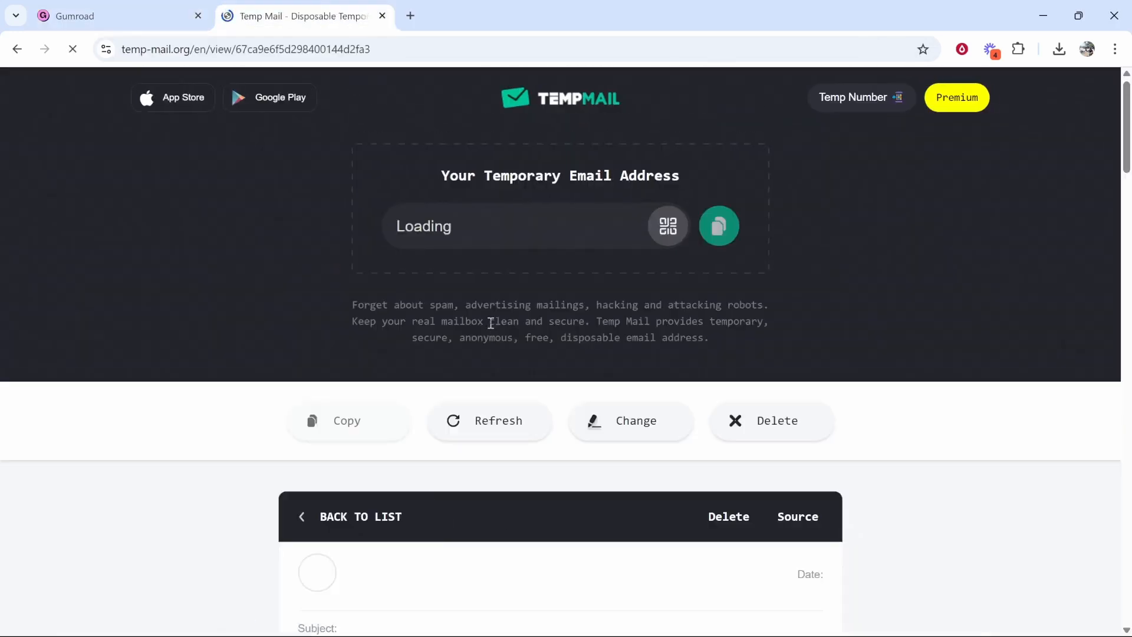
{"action": "scroll", "coordinate": [490, 323], "scroll_direction": "down", "scroll_amount": 6}
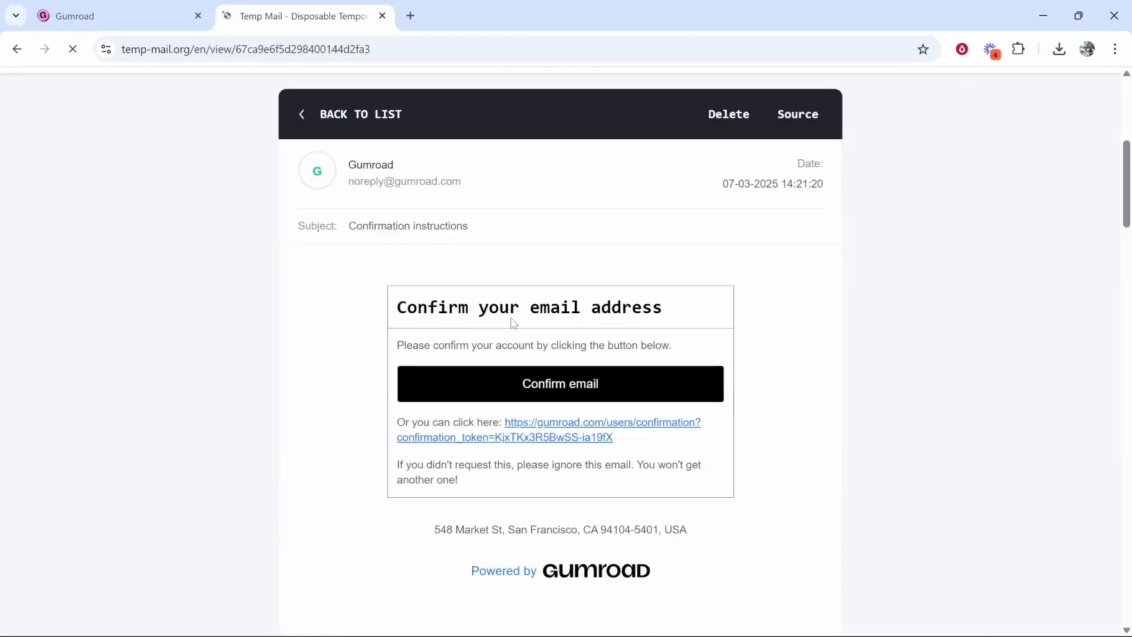
{"action": "left_click", "coordinate": [567, 386]}
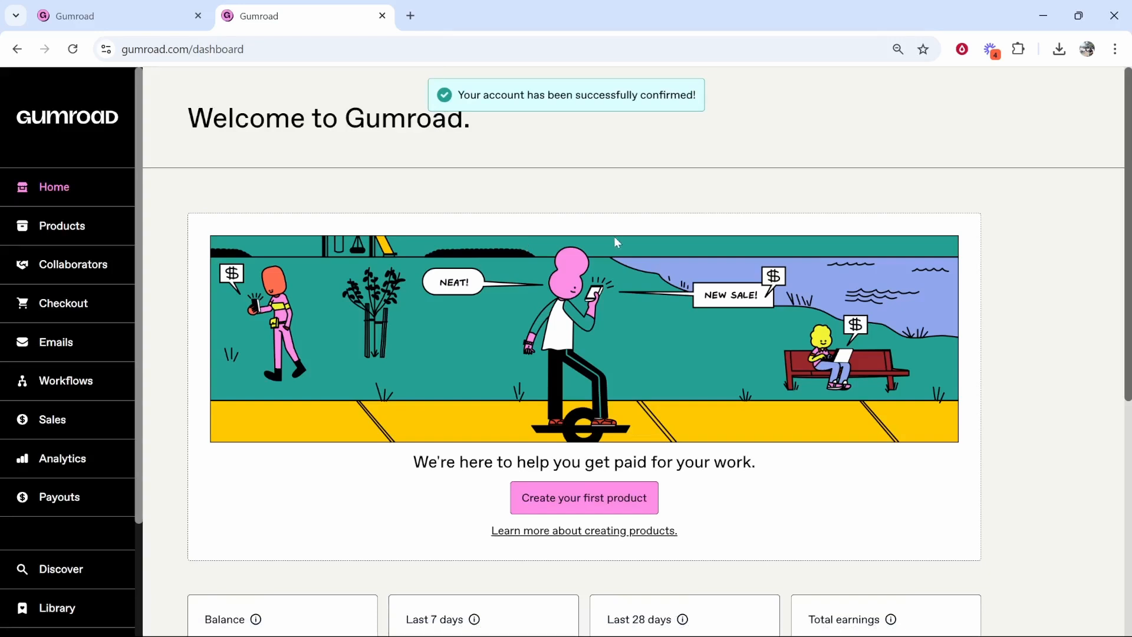
Start creating the first product from the dashboard and name it "Video Marketing Masterclass"
{"action": "scroll", "coordinate": [613, 239], "scroll_direction": "down", "scroll_amount": 2}
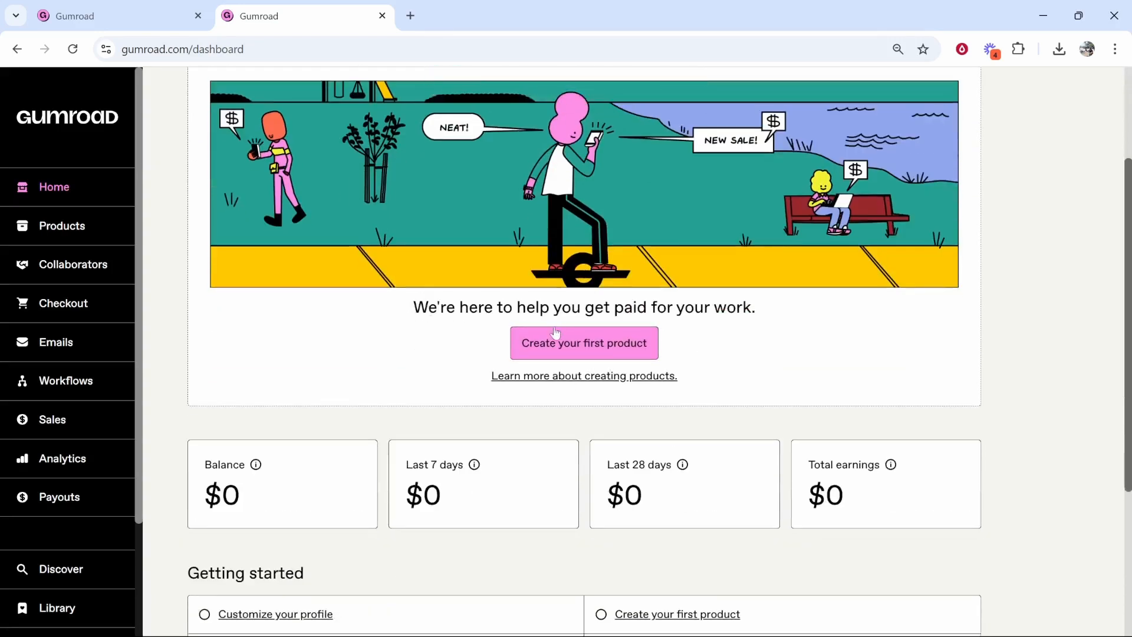
{"action": "left_click", "coordinate": [559, 345]}
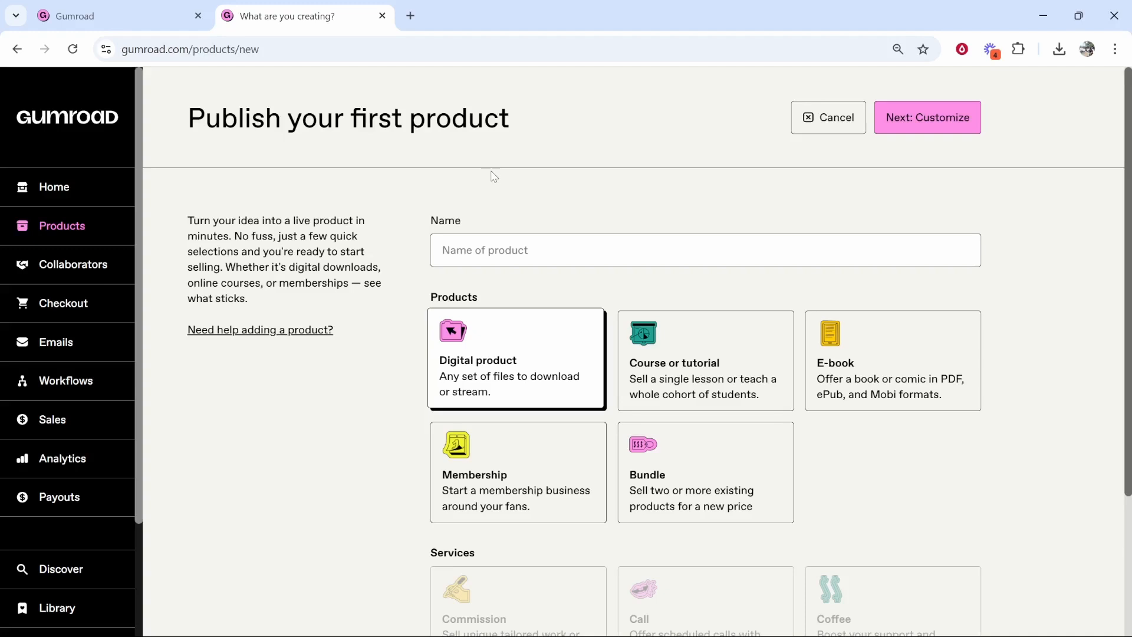
{"action": "left_click", "coordinate": [535, 252]}
{"action": "type", "text": "Video M"}
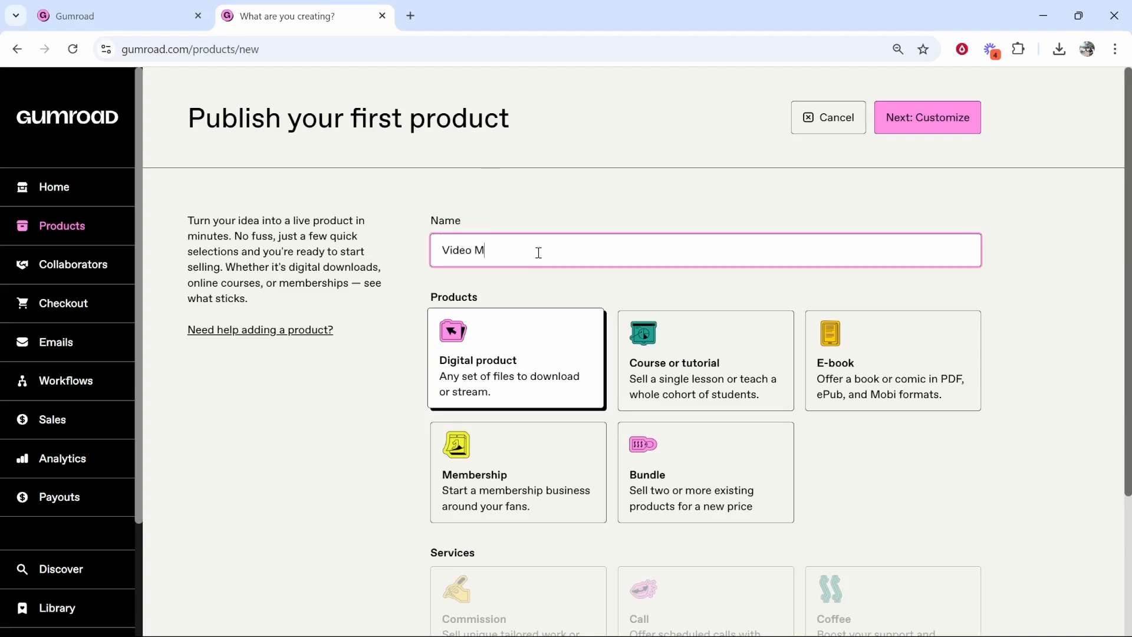
{"action": "type", "text": "arketing Masterclass"}
{"action": "left_click", "coordinate": [571, 197]}
Set the product type to E-book
{"action": "scroll", "coordinate": [583, 230], "scroll_direction": "down", "scroll_amount": 1}
{"action": "left_click_drag", "start_coordinate": [576, 172], "coordinate": [412, 161]}
{"action": "left_click", "coordinate": [407, 162]}
{"action": "scroll", "coordinate": [543, 153], "scroll_direction": "down", "scroll_amount": 1}
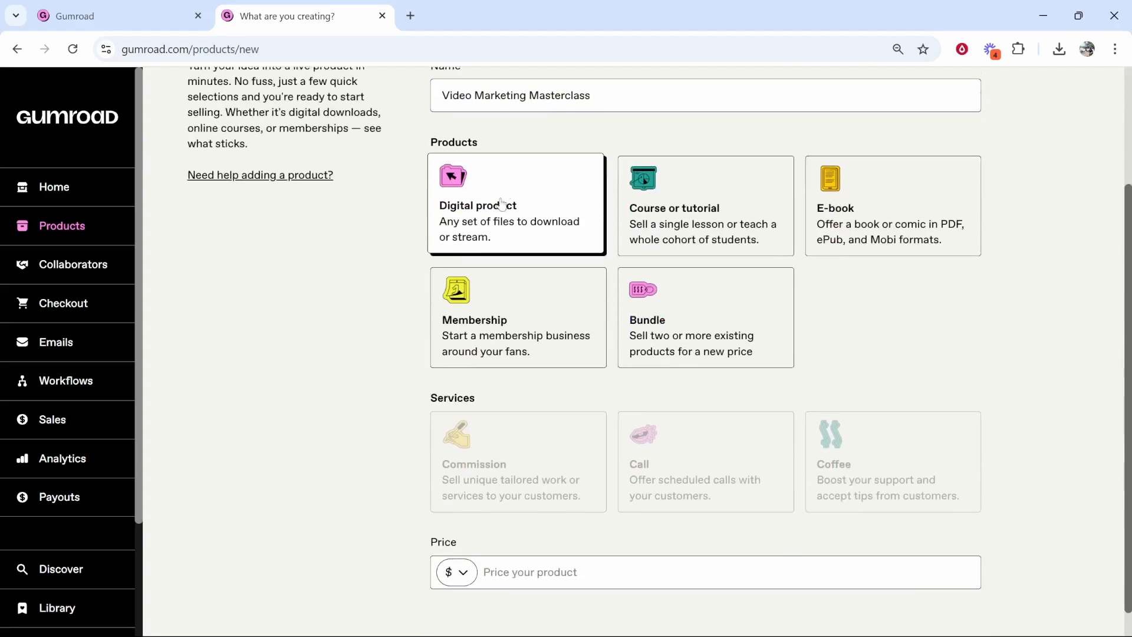
{"action": "left_click", "coordinate": [953, 203]}
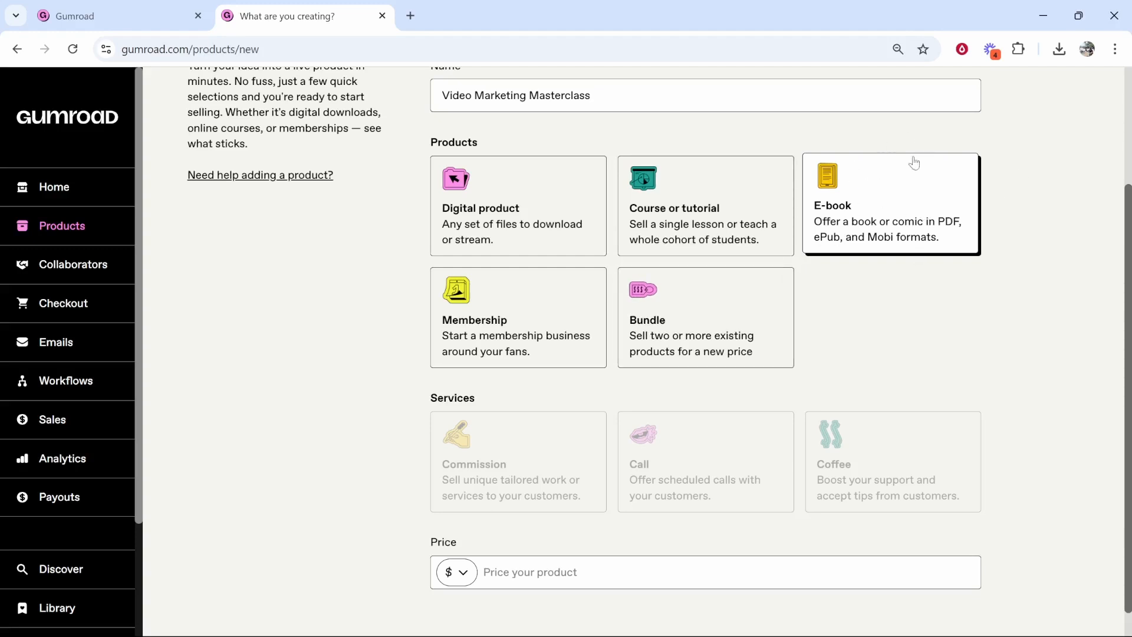
Set the product price to 100 with US dollars as the currency
{"action": "scroll", "coordinate": [890, 160], "scroll_direction": "down", "scroll_amount": 1}
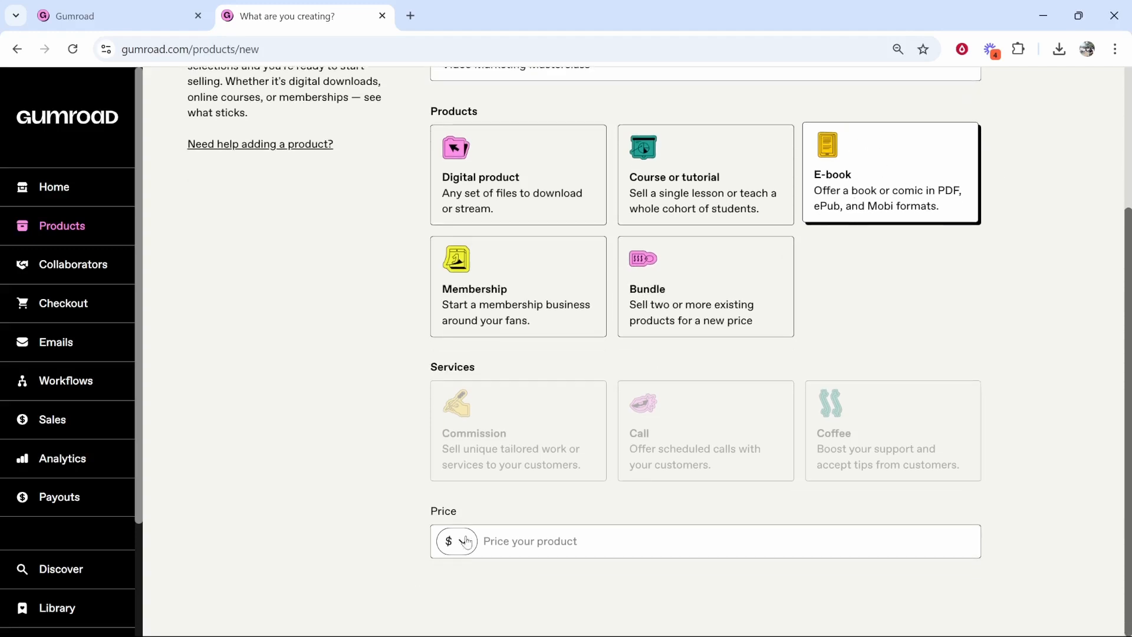
{"action": "left_click", "coordinate": [464, 543]}
{"action": "left_click", "coordinate": [472, 130]}
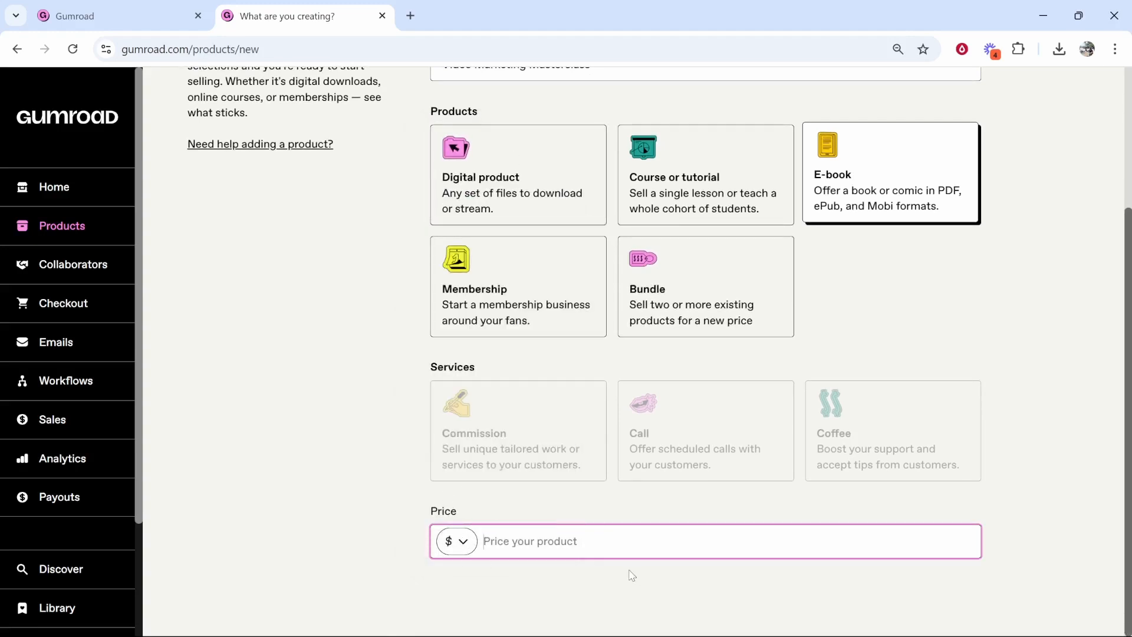
{"action": "type", "text": "100"}
{"action": "left_click", "coordinate": [383, 296]}
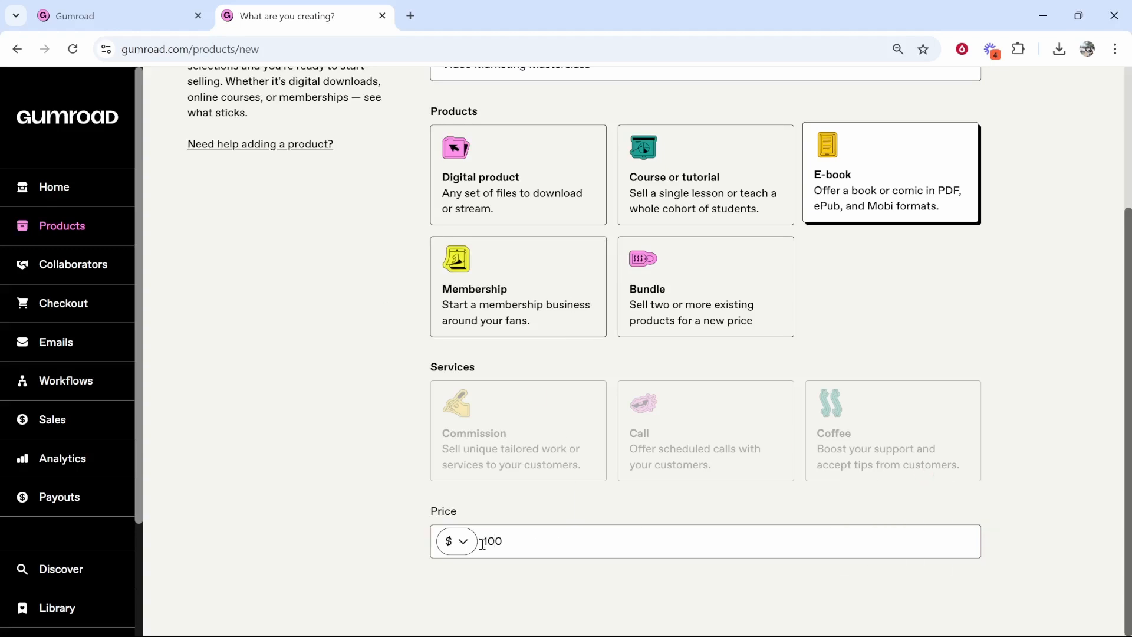
Review the product's name, type and price, and continue to the customization page
{"action": "mouse_move", "coordinate": [858, 391]}
{"action": "scroll", "coordinate": [858, 391], "scroll_direction": "up", "scroll_amount": 3}
{"action": "scroll", "coordinate": [846, 424], "scroll_direction": "down", "scroll_amount": 3}
{"action": "left_click_drag", "start_coordinate": [504, 540], "coordinate": [482, 540]}
{"action": "left_click", "coordinate": [409, 497]}
{"action": "scroll", "coordinate": [973, 165], "scroll_direction": "up", "scroll_amount": 3}
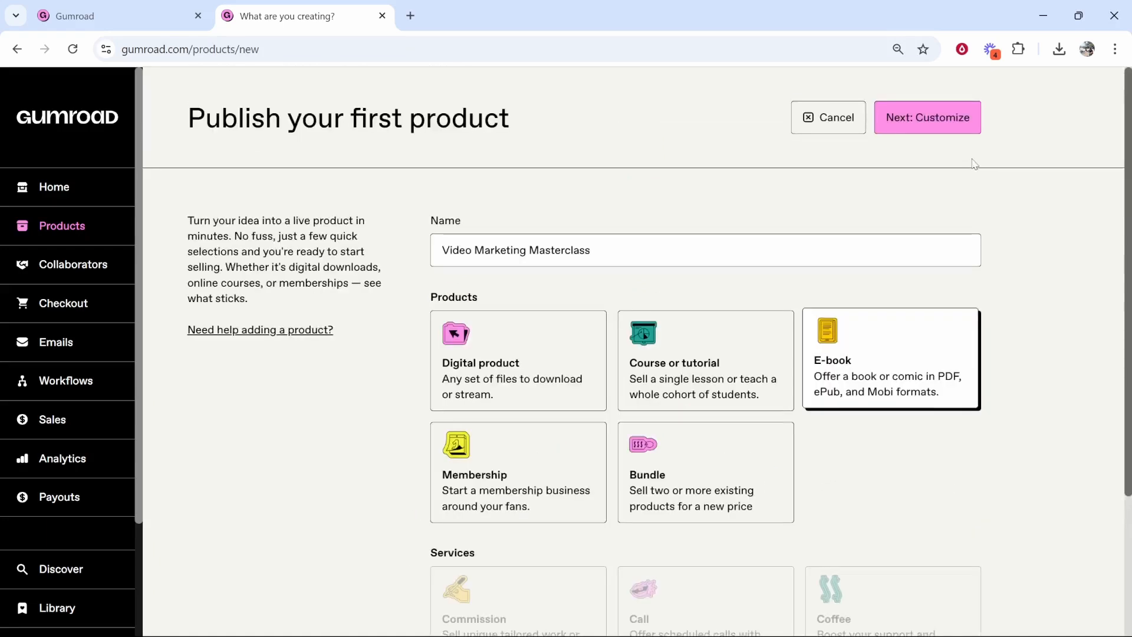
{"action": "left_click", "coordinate": [932, 118]}
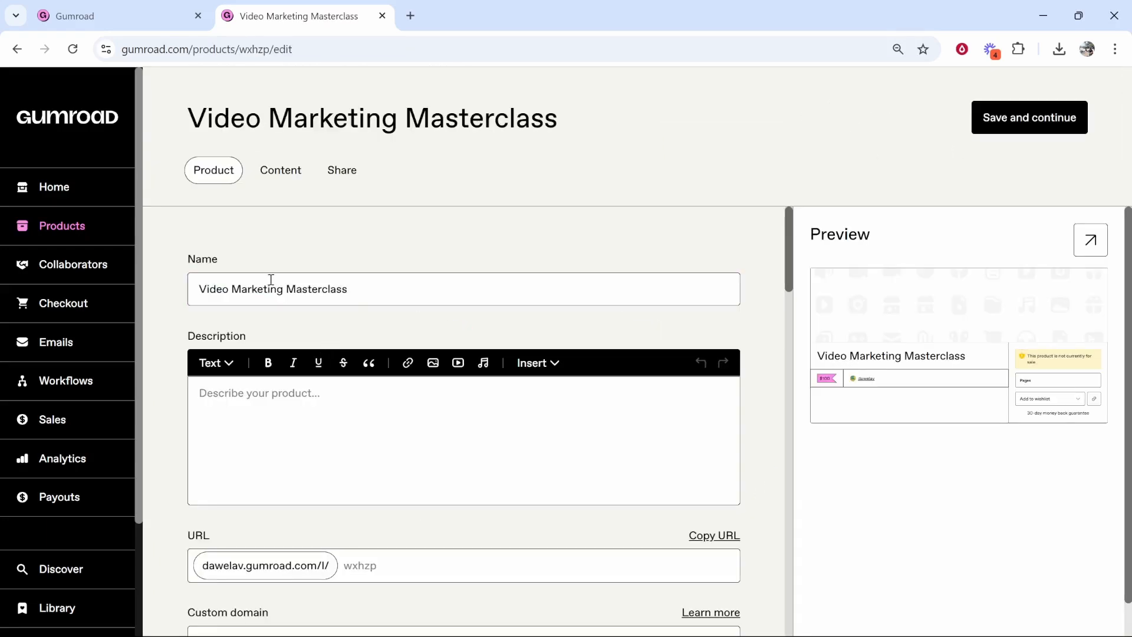
Examine the name and description fields of the product
{"action": "left_click_drag", "start_coordinate": [204, 300], "coordinate": [374, 286]}
{"action": "scroll", "coordinate": [311, 352], "scroll_direction": "down", "scroll_amount": 1}
{"action": "left_click", "coordinate": [297, 330]}
{"action": "scroll", "coordinate": [297, 329], "scroll_direction": "down", "scroll_amount": 1}
{"action": "scroll", "coordinate": [311, 279], "scroll_direction": "up", "scroll_amount": 1}
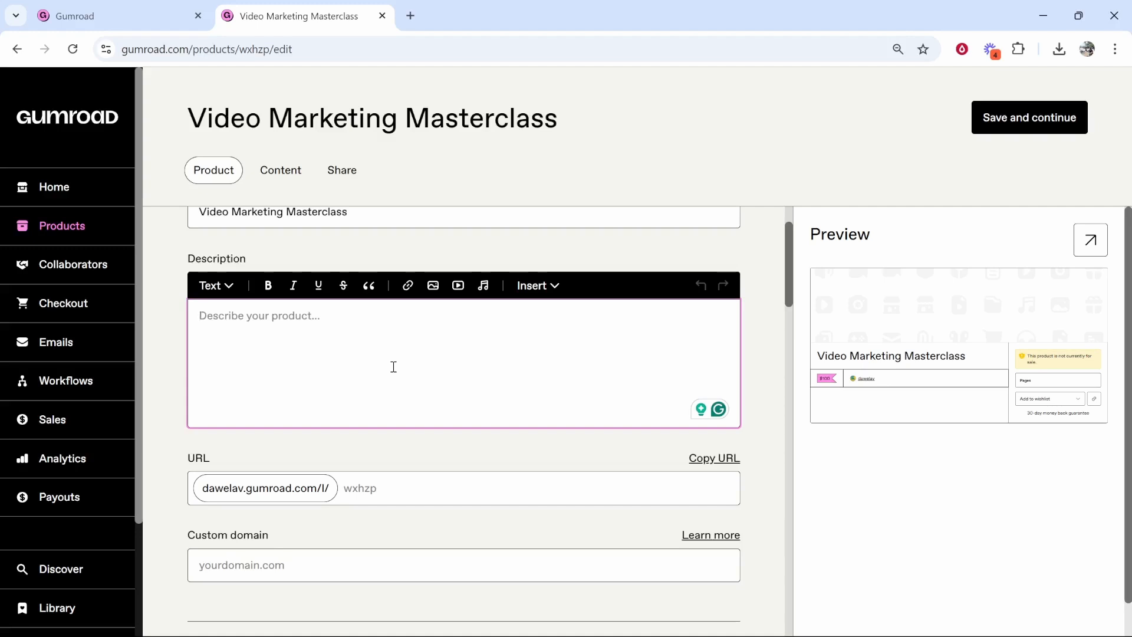
{"action": "scroll", "coordinate": [394, 367], "scroll_direction": "up", "scroll_amount": 1}
{"action": "left_click_drag", "start_coordinate": [374, 288], "coordinate": [187, 285]}
{"action": "left_click", "coordinate": [202, 292]}
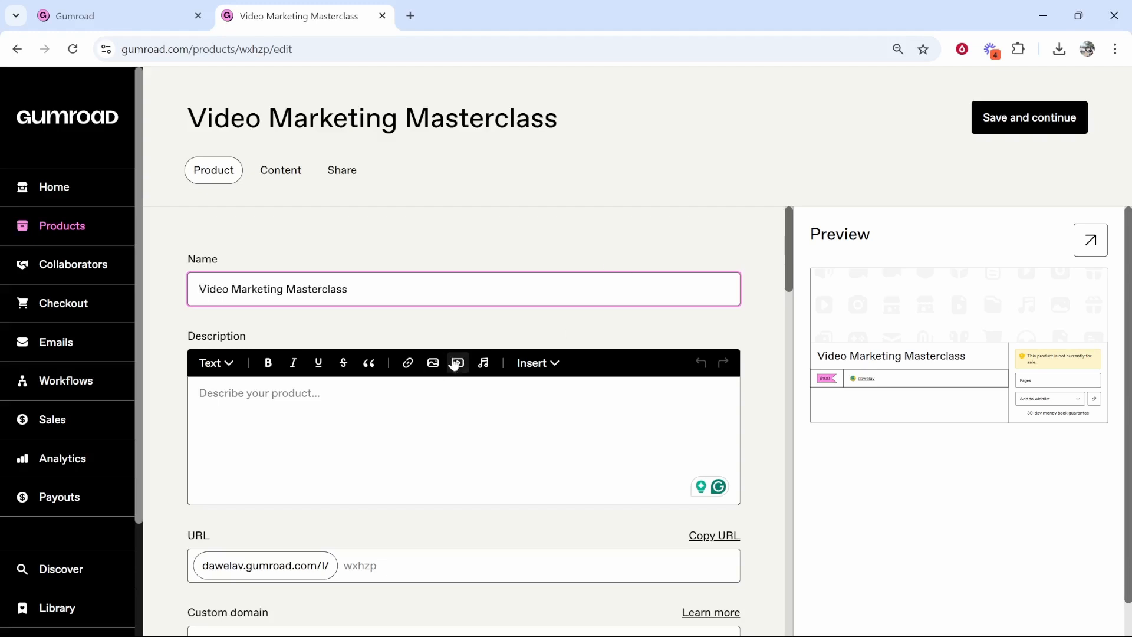
Fill the description with the eBook sales text starting "Unlock the Power of Video Marketing and Skyrocket Your Online Presence!" and review it
{"action": "left_click", "coordinate": [253, 396]}
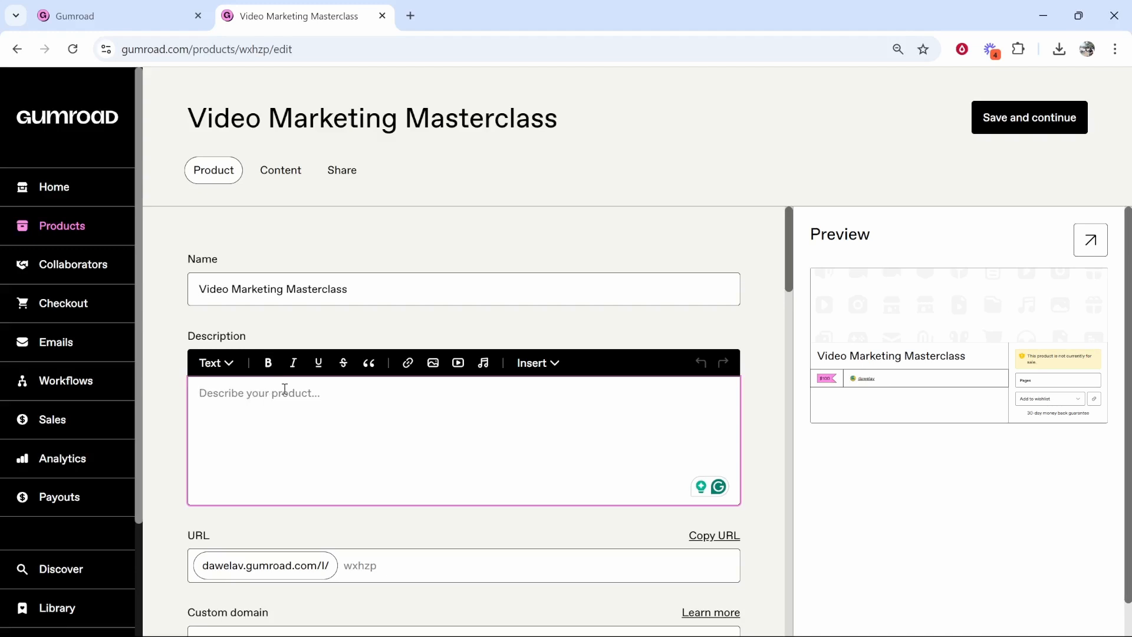
{"action": "type", "text": "Unlock the Power of Video Marketing and Skyrocket Your Online Presence! 🎥 🚀 Are you struggling to grow your brand or business online? Video content is the #1 way to engage your audience, boost sales, and dominate your niche—but only if you do it right! In this eBook, you’ll discover: ✅ Proven strategies to create high-converting video content ✅ How to leverage YouTube, TikTok, and Instagram for maximum reach ✅ Essential tools and resources to streamline your video marketing process ✅ Insider tips to increase engagement, drive traffic, and turn views into sales Whether you’re a beginner or looking to refine your video marketing skills, this eBook will give you everything you need to succeed. Get your copy today and start mastering the art of video marketing! 📈 🔥"}
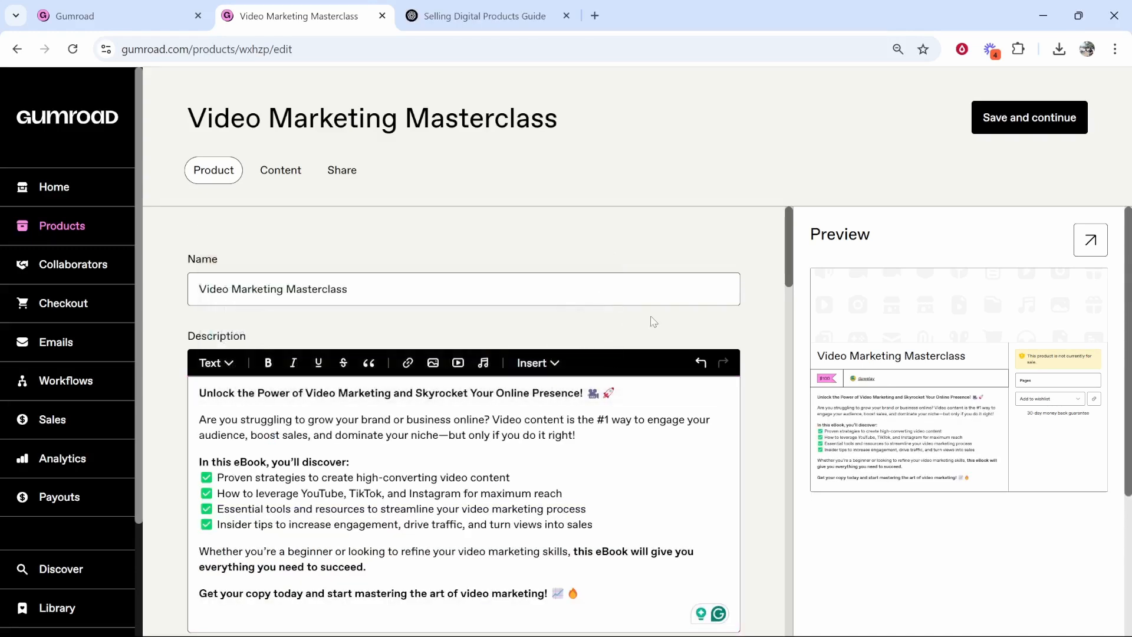
{"action": "scroll", "coordinate": [243, 296], "scroll_direction": "down", "scroll_amount": 4}
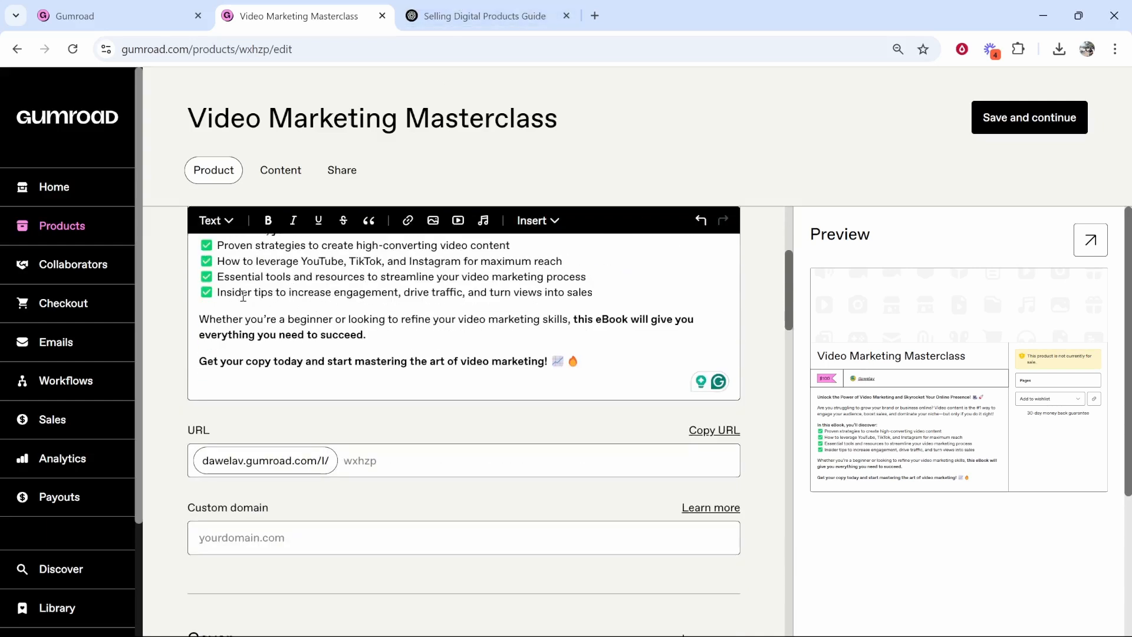
{"action": "left_click", "coordinate": [348, 293]}
{"action": "scroll", "coordinate": [348, 295], "scroll_direction": "up", "scroll_amount": 3}
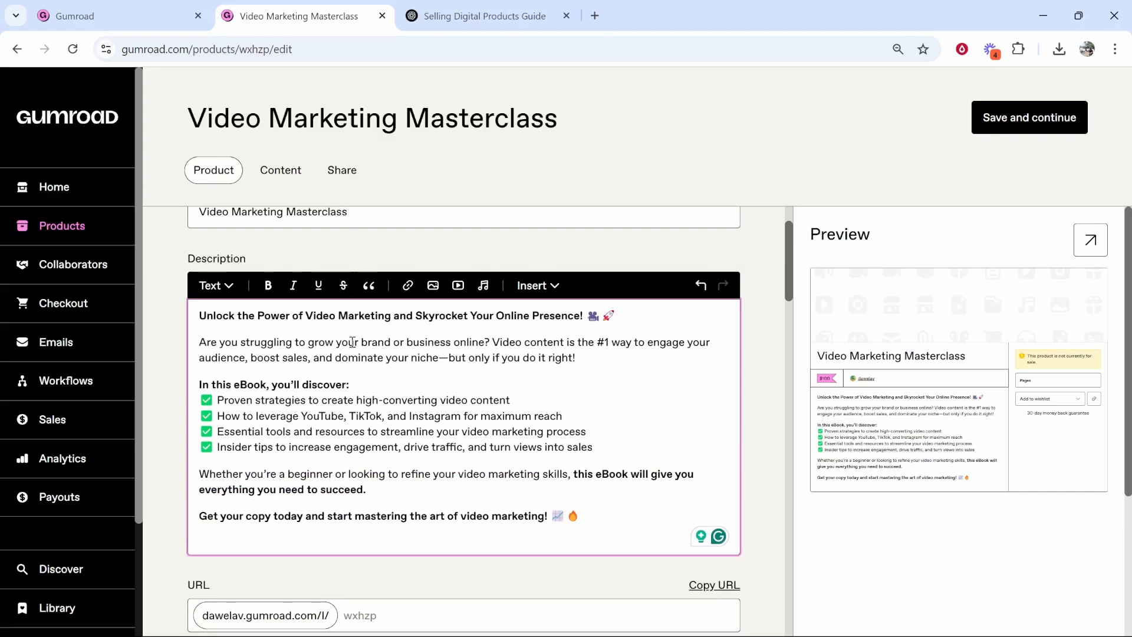
{"action": "left_click_drag", "start_coordinate": [628, 319], "coordinate": [172, 318]}
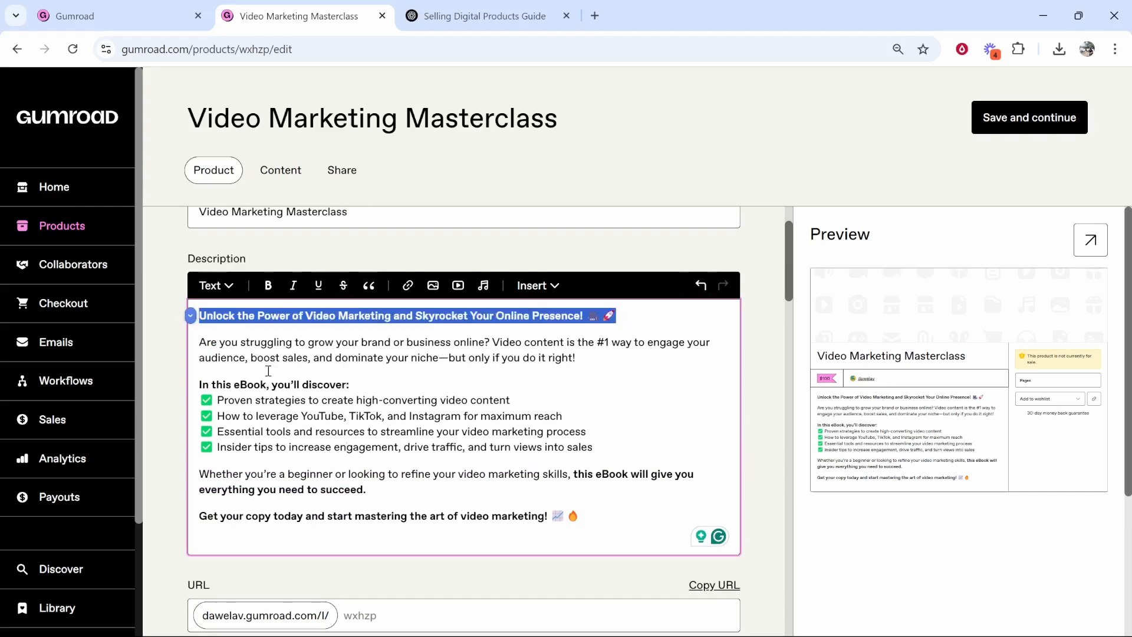
{"action": "left_click", "coordinate": [329, 321]}
{"action": "left_click_drag", "start_coordinate": [617, 317], "coordinate": [598, 314]}
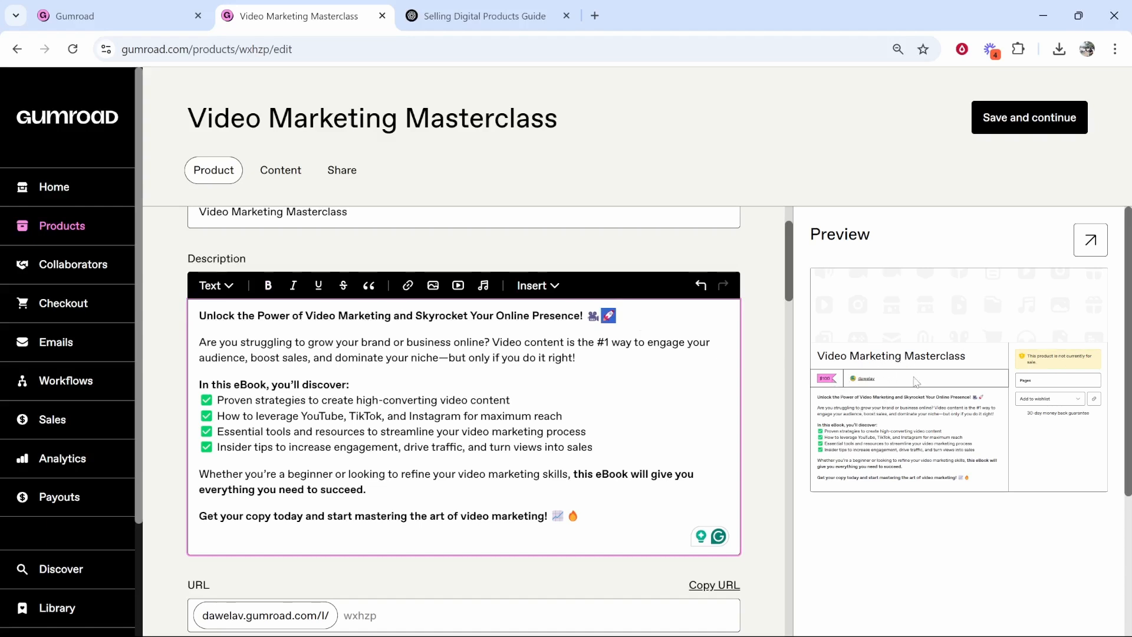
Open the full preview of the product page, check its description, and return to the editor's URL and cover settings
{"action": "left_click", "coordinate": [1088, 238]}
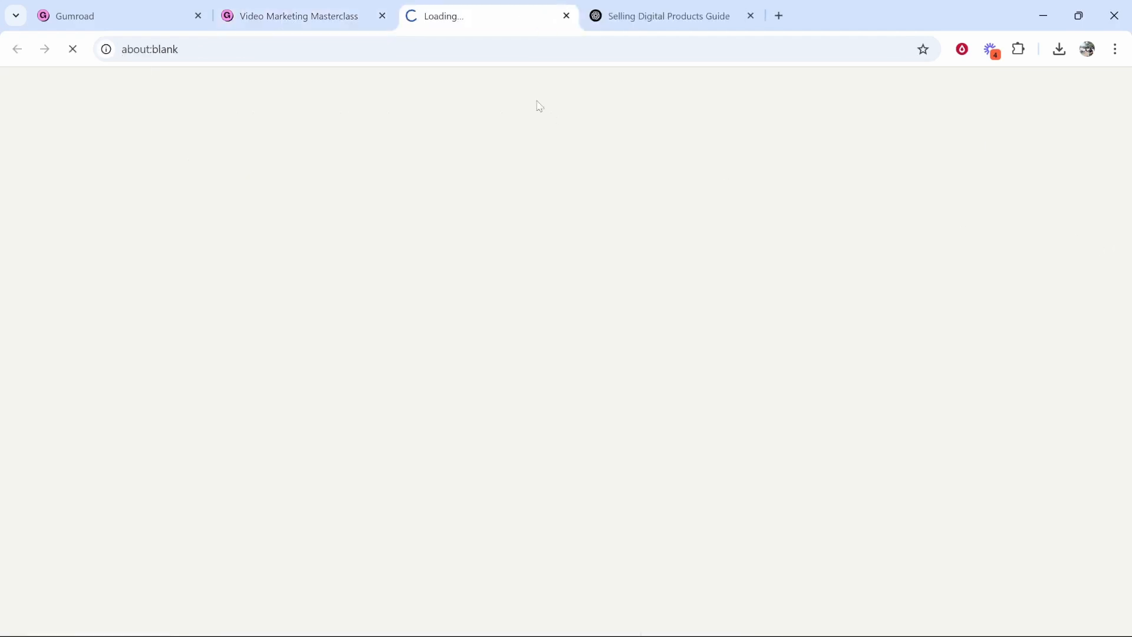
{"action": "scroll", "coordinate": [462, 320], "scroll_direction": "down", "scroll_amount": 5}
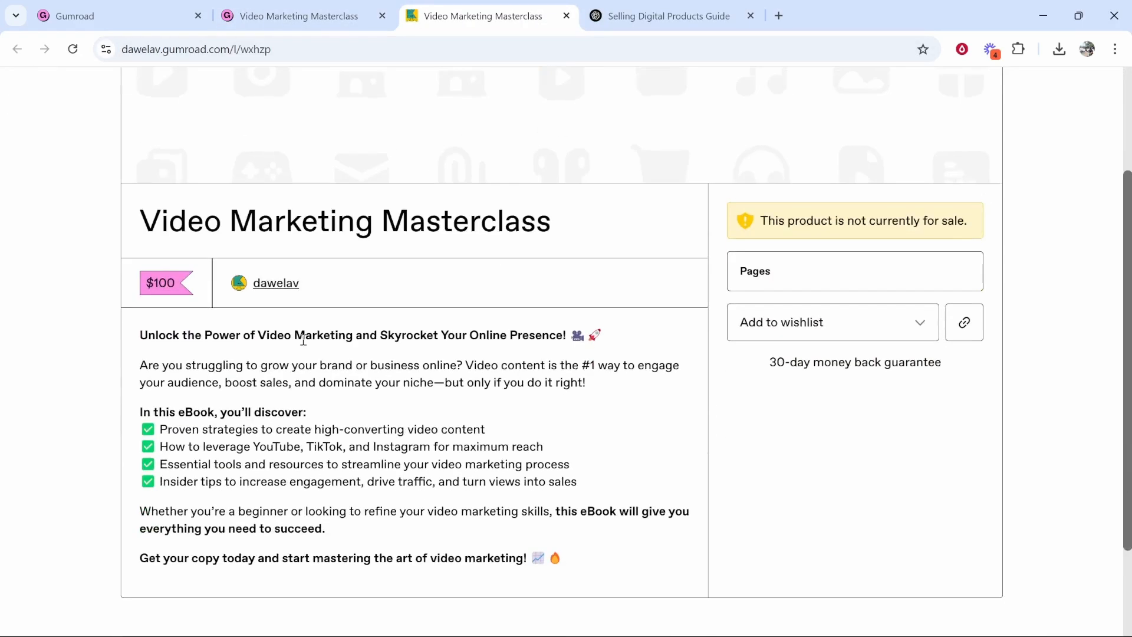
{"action": "scroll", "coordinate": [468, 180], "scroll_direction": "up", "scroll_amount": 5}
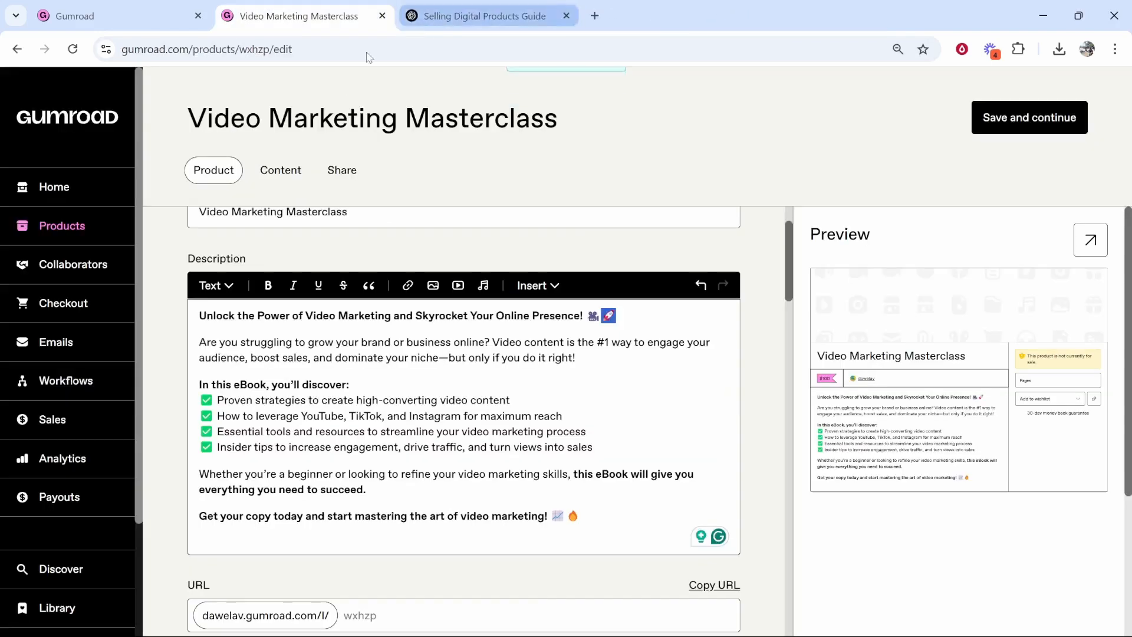
{"action": "left_click", "coordinate": [566, 16]}
{"action": "scroll", "coordinate": [399, 277], "scroll_direction": "down", "scroll_amount": 5}
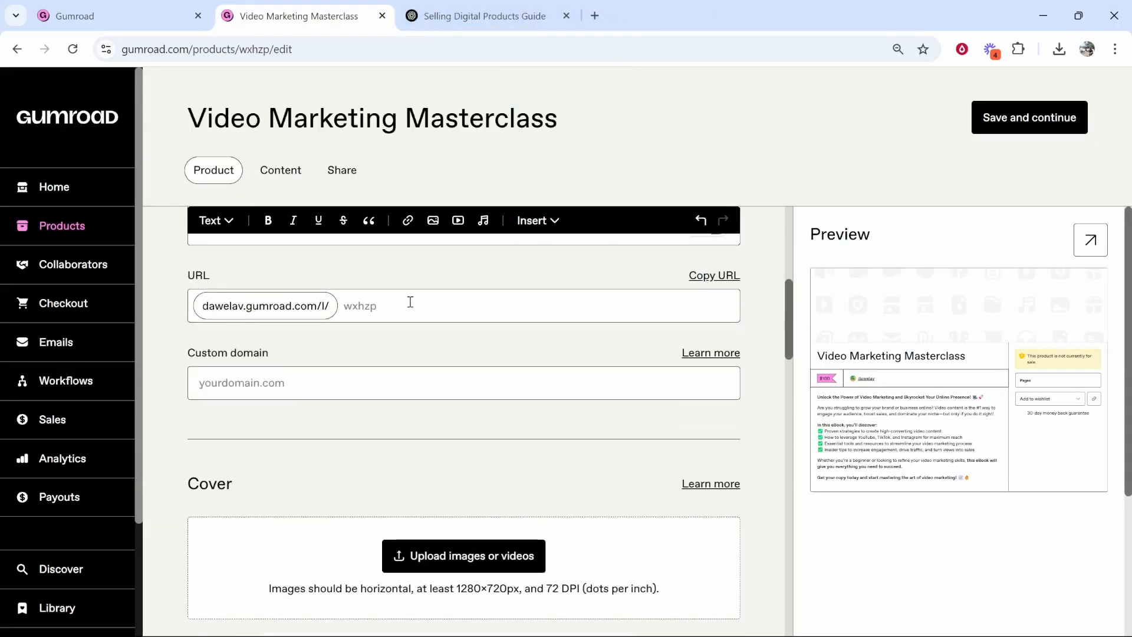
Set the product's URL ending to "videomarketingmasterclasss"
{"action": "left_click_drag", "start_coordinate": [210, 304], "coordinate": [243, 305]}
{"action": "left_click", "coordinate": [228, 307]}
{"action": "double_click", "coordinate": [227, 306]}
{"action": "left_click", "coordinate": [253, 307]}
{"action": "left_click", "coordinate": [430, 301]}
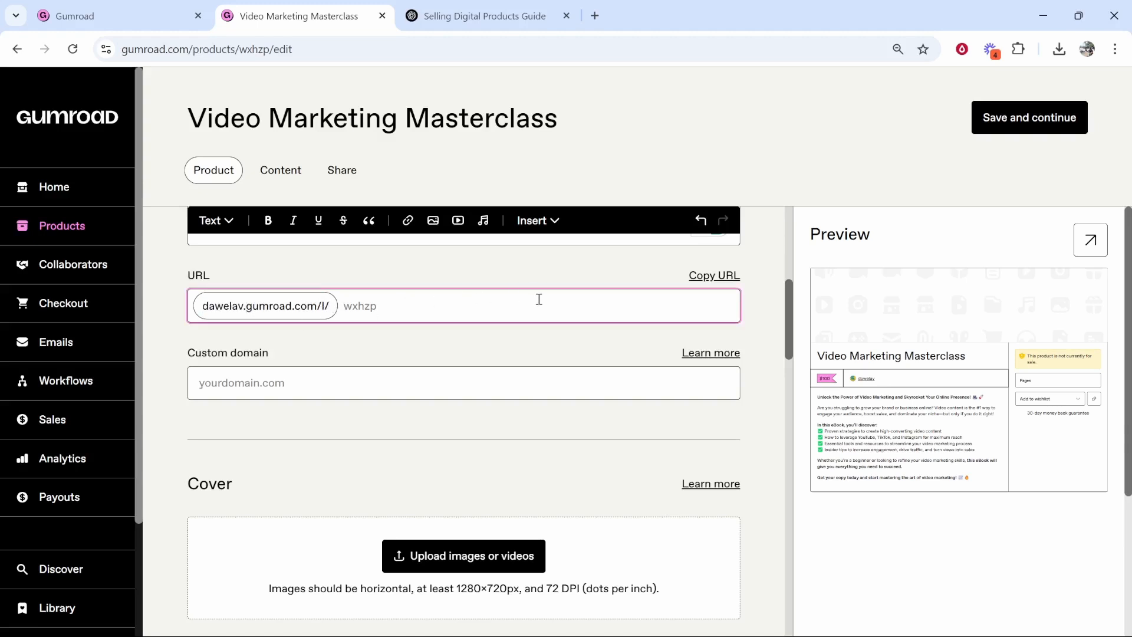
{"action": "type", "text": "videomarketingm"}
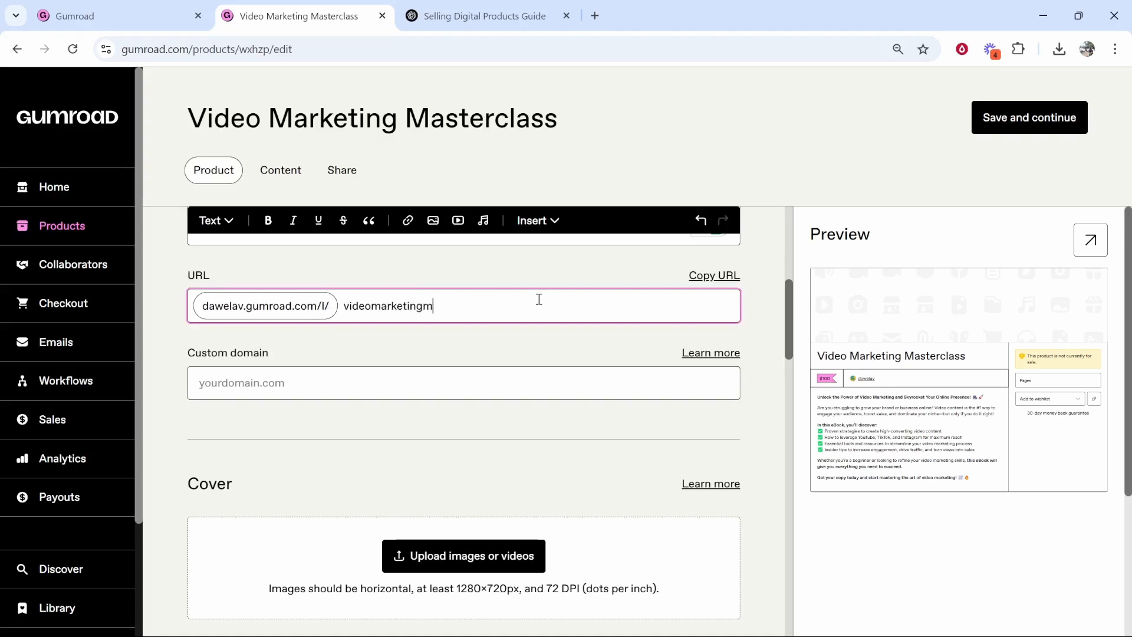
{"action": "type", "text": "asterclasss"}
{"action": "left_click", "coordinate": [324, 356]}
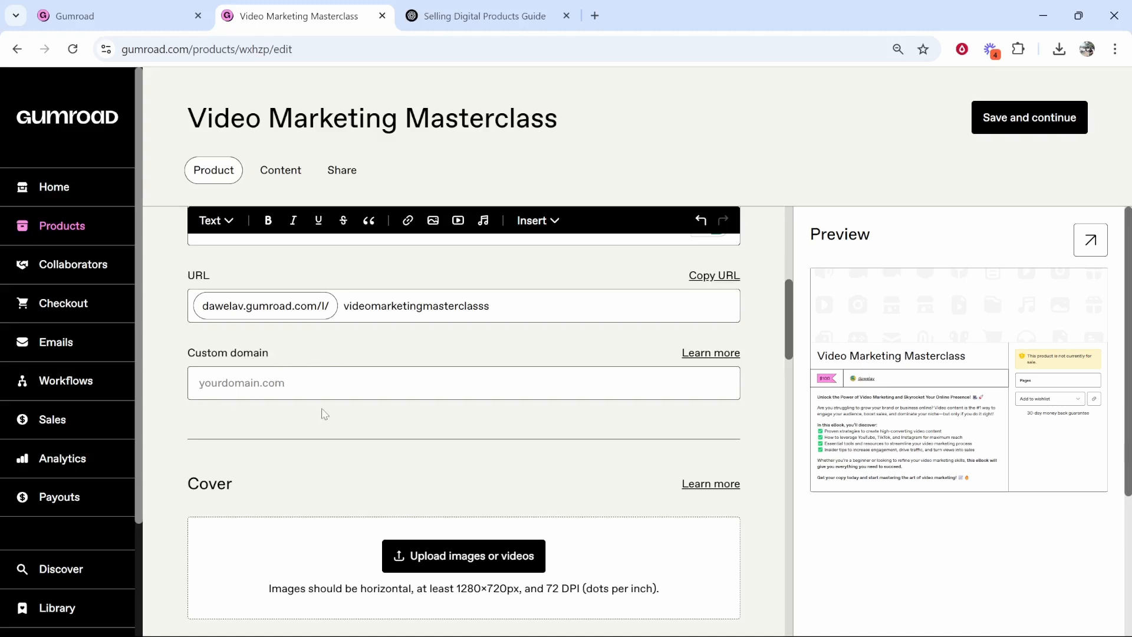
Examine the custom domain and cover sections, including the size requirements for cover images
{"action": "double_click", "coordinate": [191, 276]}
{"action": "left_click", "coordinate": [177, 265]}
{"action": "scroll", "coordinate": [236, 368], "scroll_direction": "down", "scroll_amount": 5}
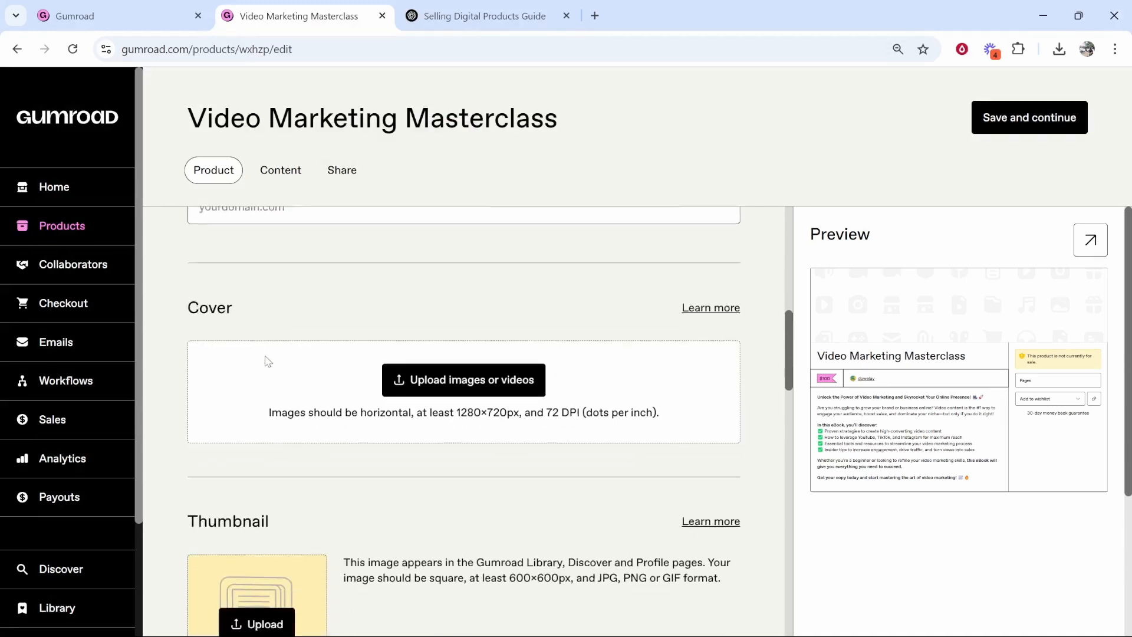
{"action": "scroll", "coordinate": [394, 268], "scroll_direction": "up", "scroll_amount": 1}
{"action": "double_click", "coordinate": [190, 250]}
{"action": "left_click", "coordinate": [189, 250]}
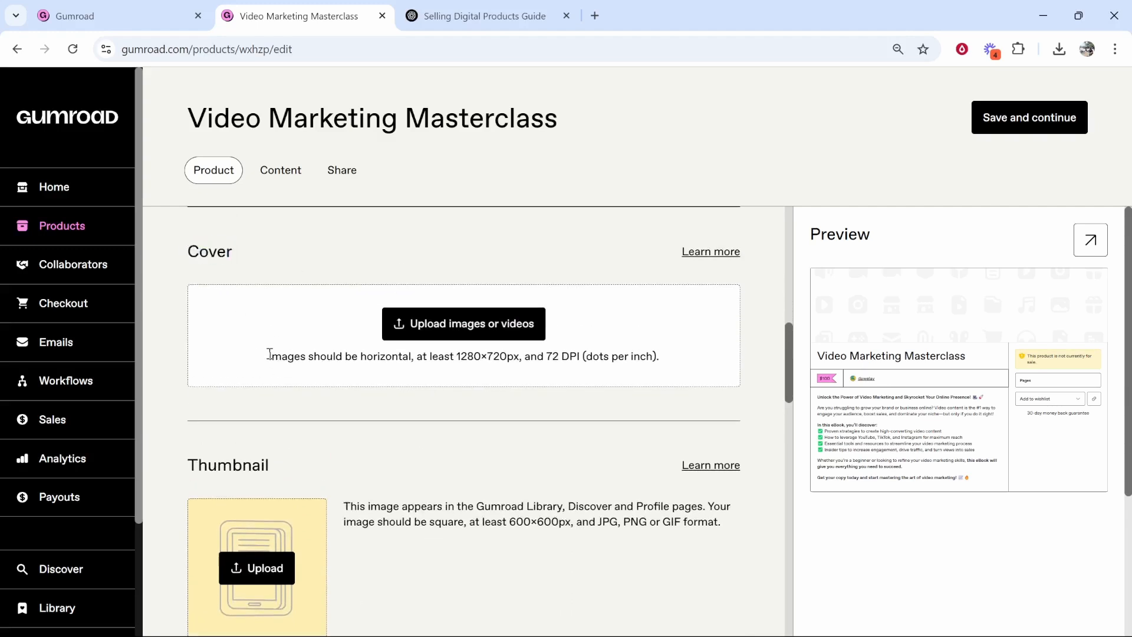
{"action": "left_click_drag", "start_coordinate": [271, 358], "coordinate": [522, 357]}
{"action": "left_click", "coordinate": [427, 359]}
{"action": "left_click", "coordinate": [523, 357]}
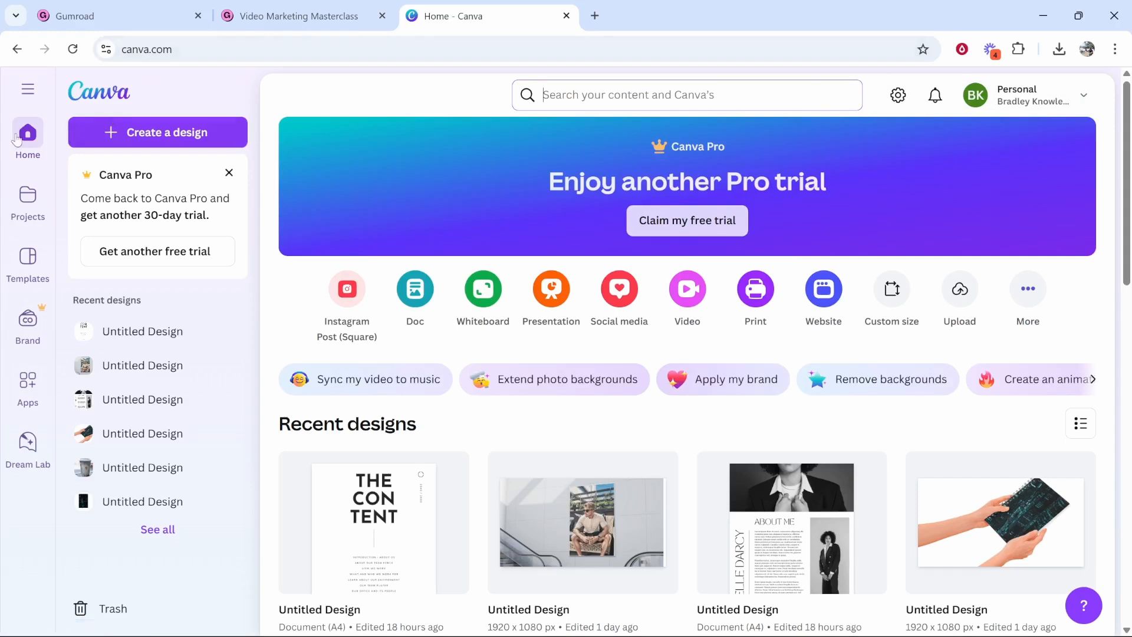
Create a custom-size Canva design of 1280 × 720 px, checking it against Gumroad's cover image requirements
{"action": "left_click", "coordinate": [136, 132]}
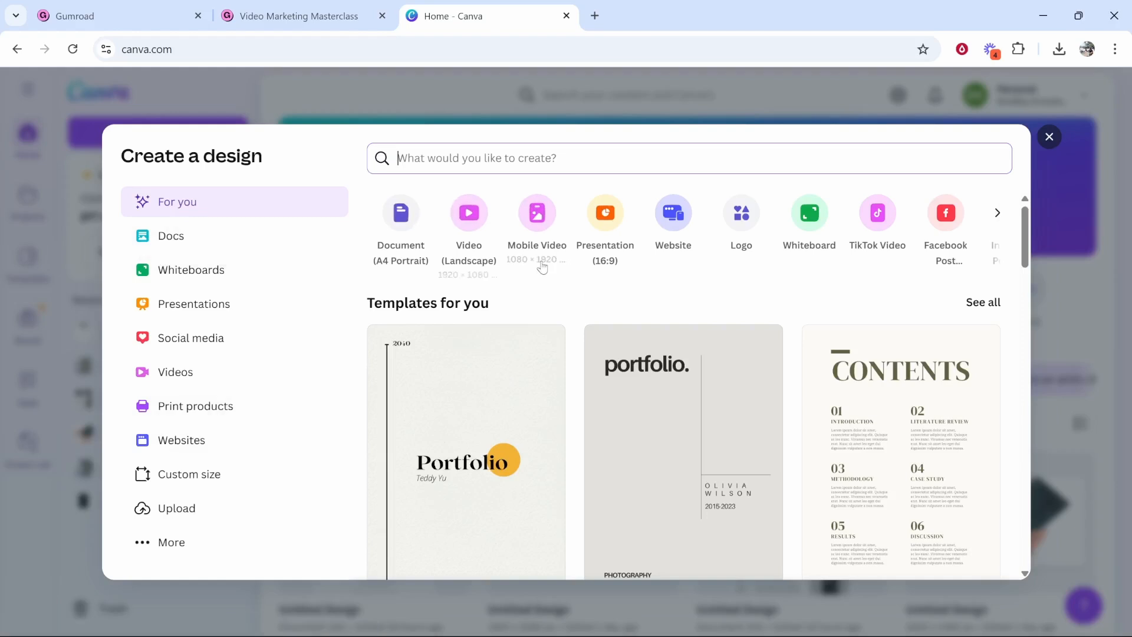
{"action": "left_click", "coordinate": [199, 478]}
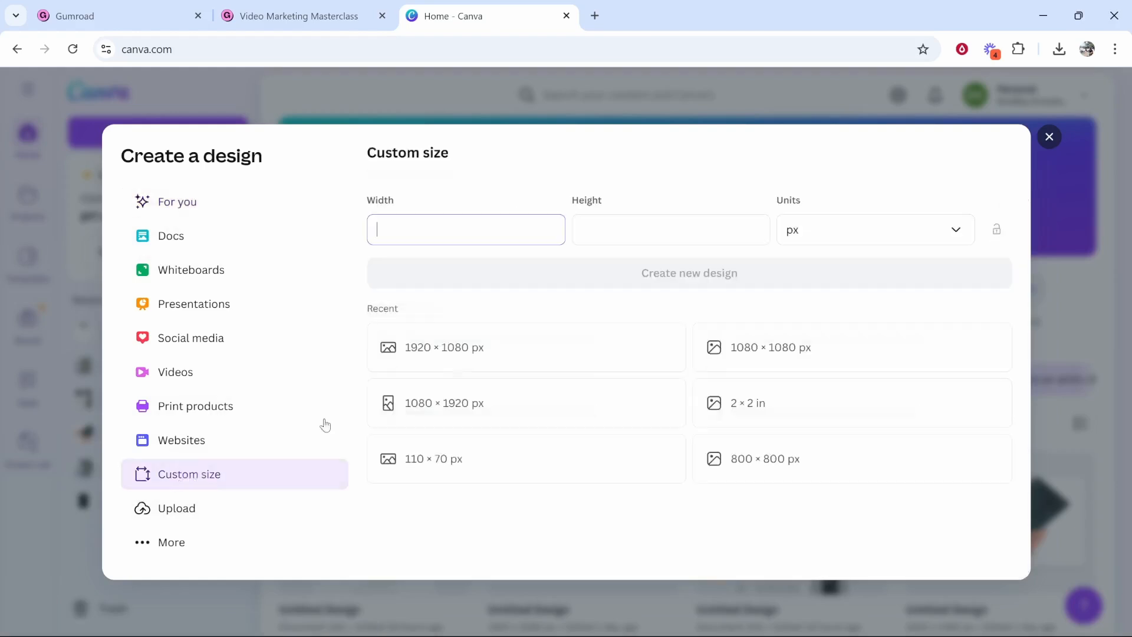
{"action": "type", "text": "1280"}
{"action": "key", "text": "Tab"}
{"action": "type", "text": "720"}
{"action": "left_click", "coordinate": [518, 273]}
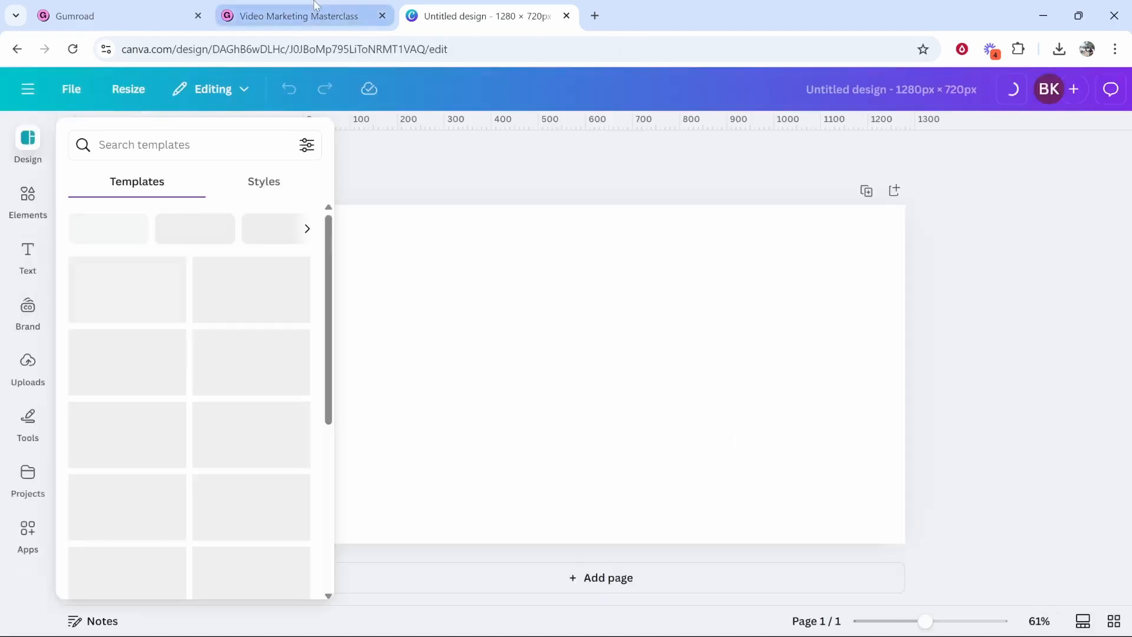
{"action": "left_click", "coordinate": [313, 13]}
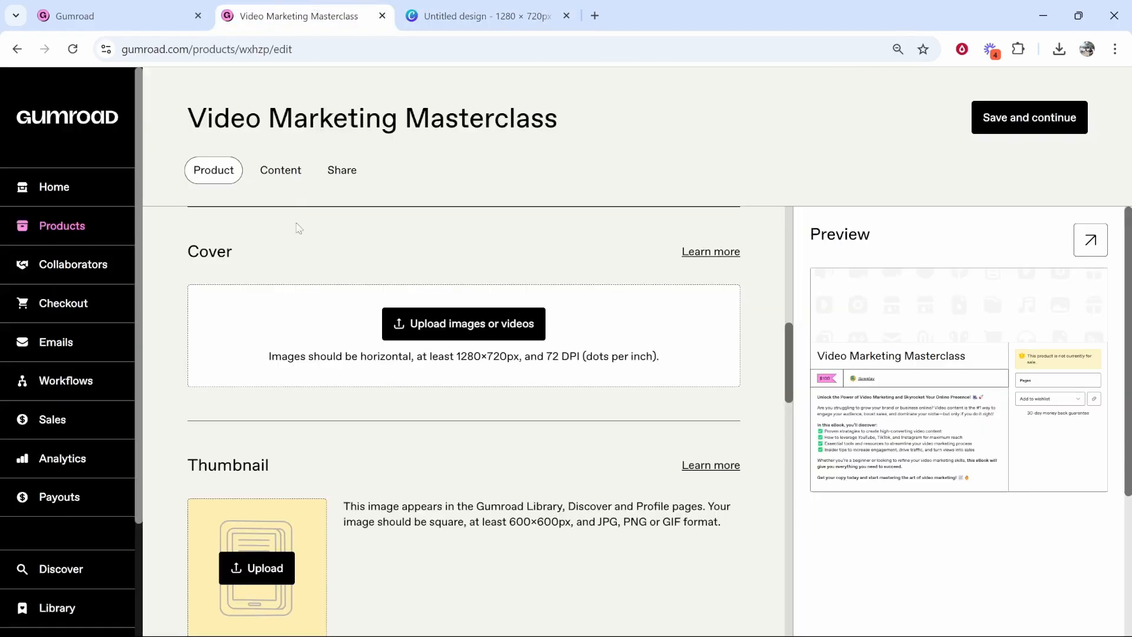
{"action": "left_click", "coordinate": [458, 16]}
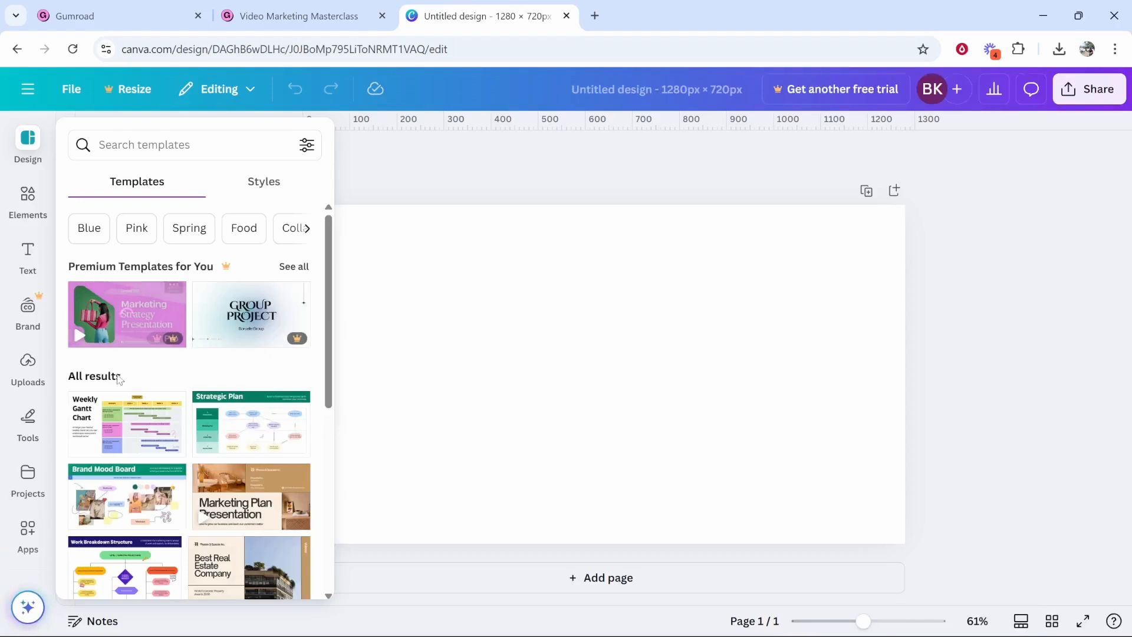
Search the templates for "marketing" and apply the white and orange "Marketing Plan" template to the blank page
{"action": "scroll", "coordinate": [124, 396], "scroll_direction": "down", "scroll_amount": 2}
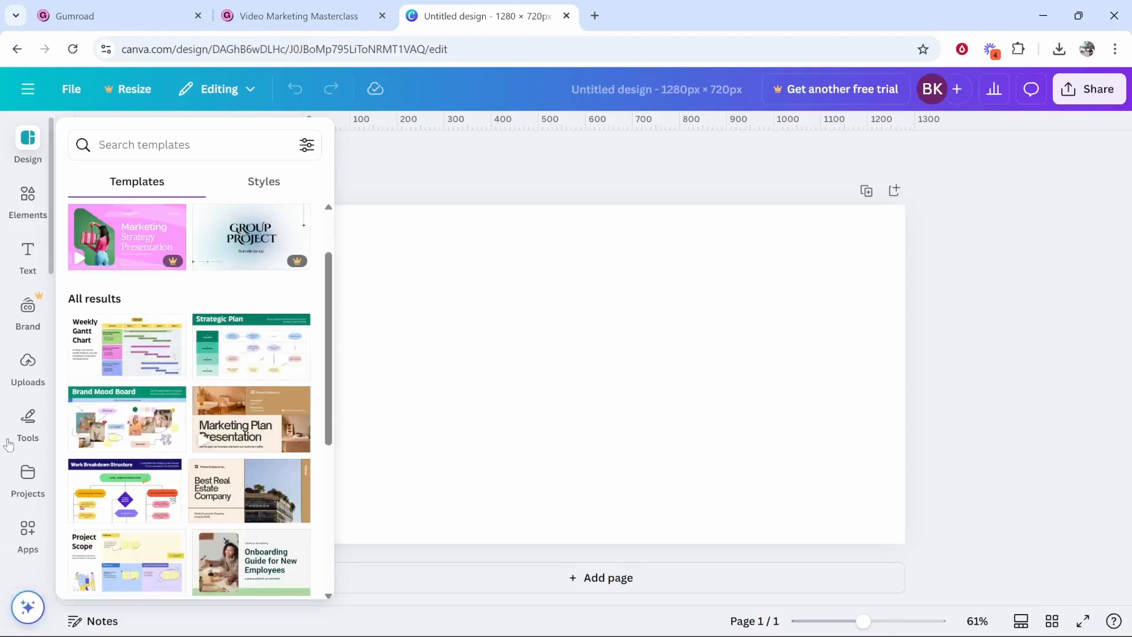
{"action": "scroll", "coordinate": [186, 228], "scroll_direction": "up", "scroll_amount": 2}
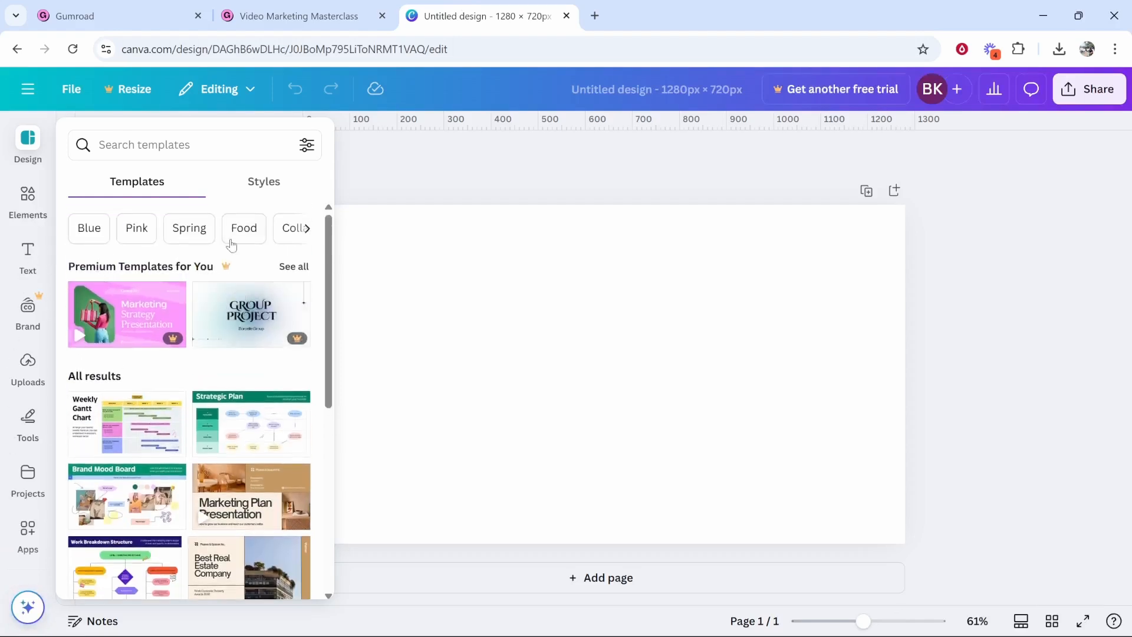
{"action": "left_click", "coordinate": [306, 228]}
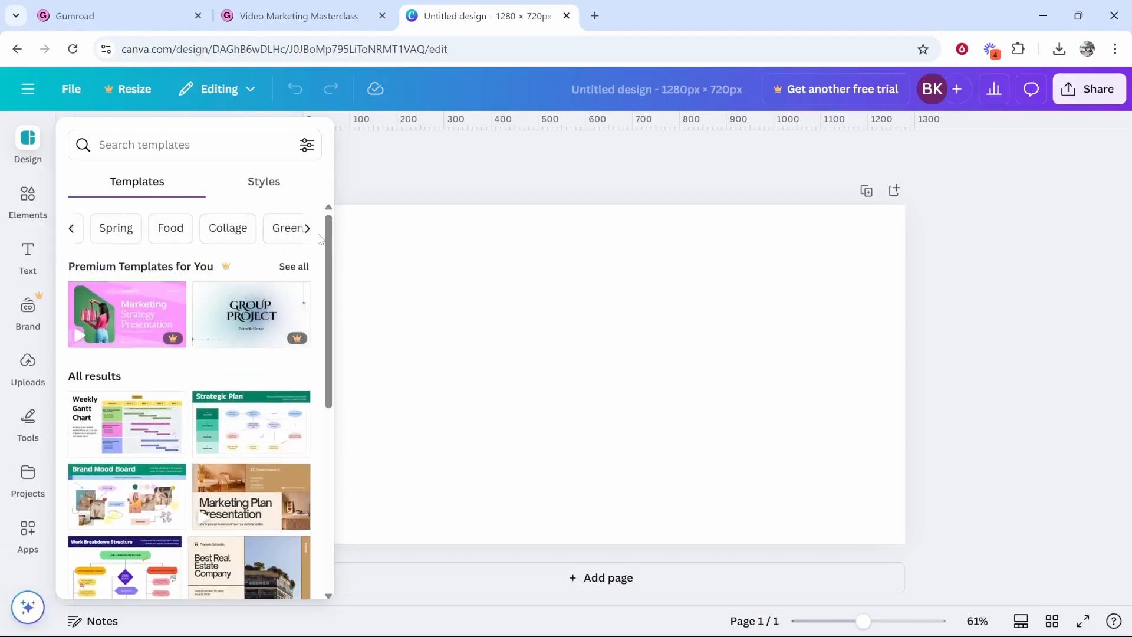
{"action": "left_click", "coordinate": [200, 152]}
{"action": "type", "text": "marketing"}
{"action": "key", "text": "Return"}
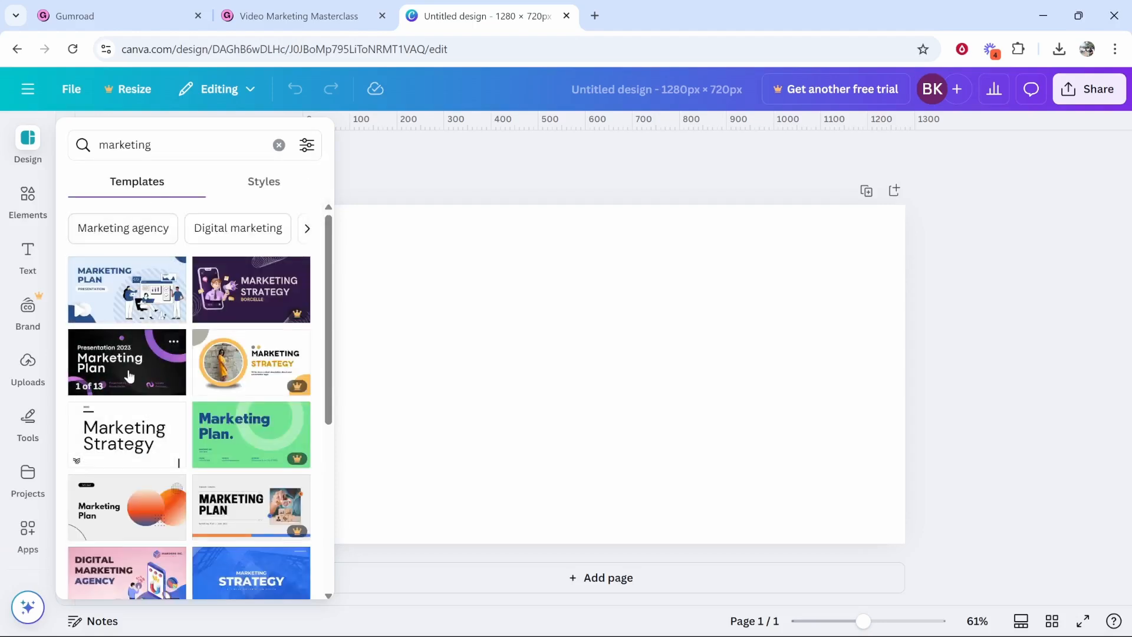
{"action": "scroll", "coordinate": [137, 371], "scroll_direction": "down", "scroll_amount": 1}
{"action": "scroll", "coordinate": [138, 371], "scroll_direction": "down", "scroll_amount": 2}
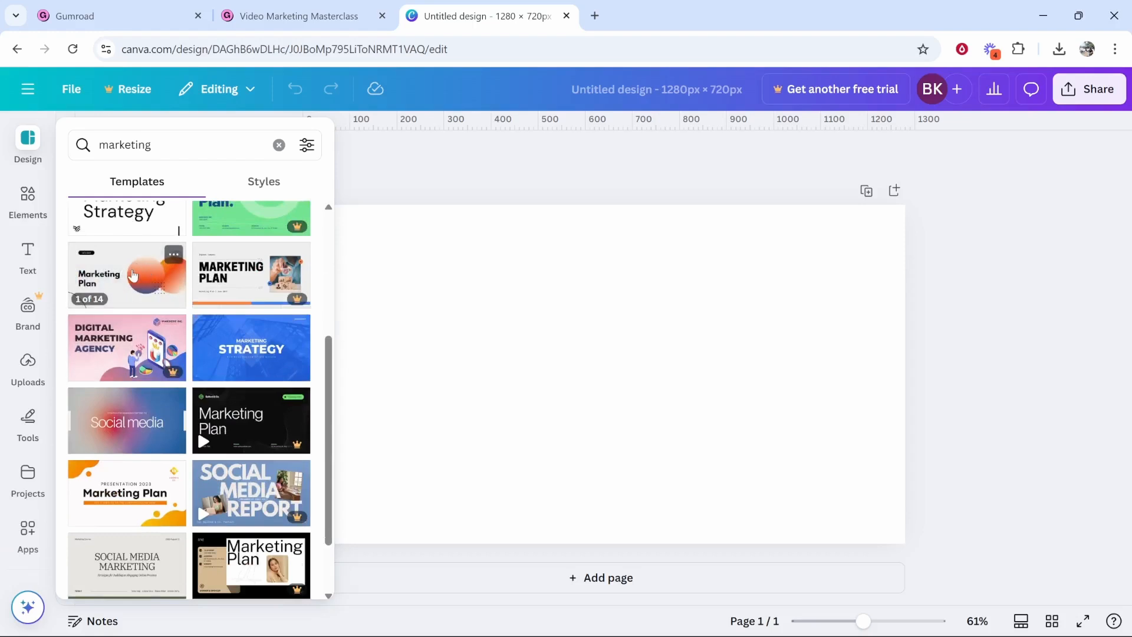
{"action": "left_click", "coordinate": [134, 490]}
{"action": "left_click", "coordinate": [130, 300]}
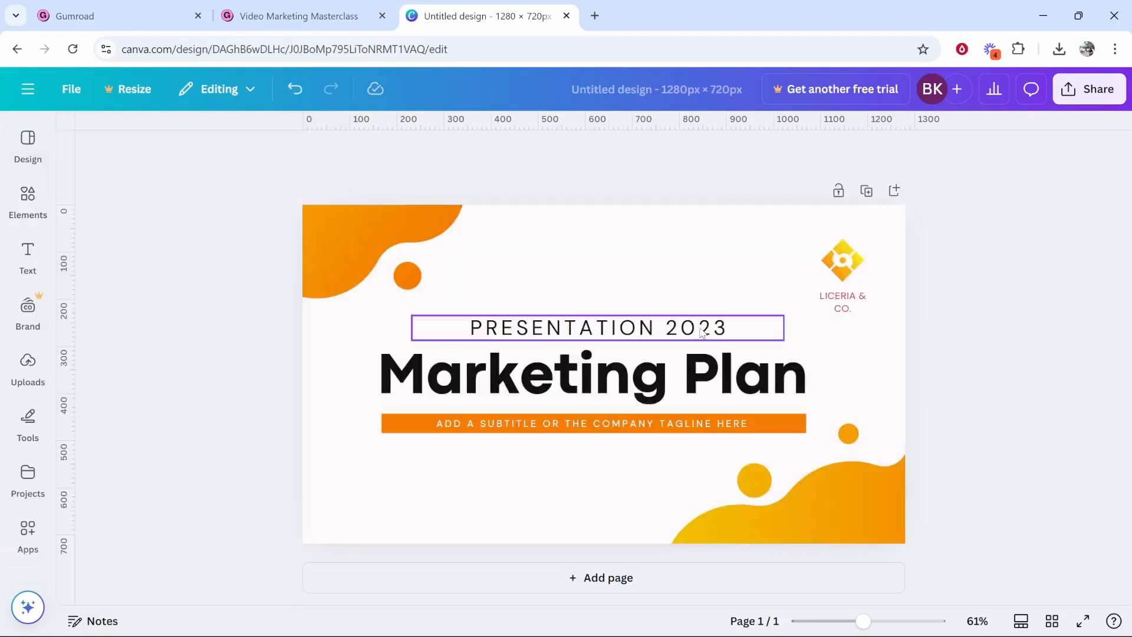
Delete the "Presentation 2023" line, the logo and the company name below it from the design
{"action": "left_click", "coordinate": [699, 334]}
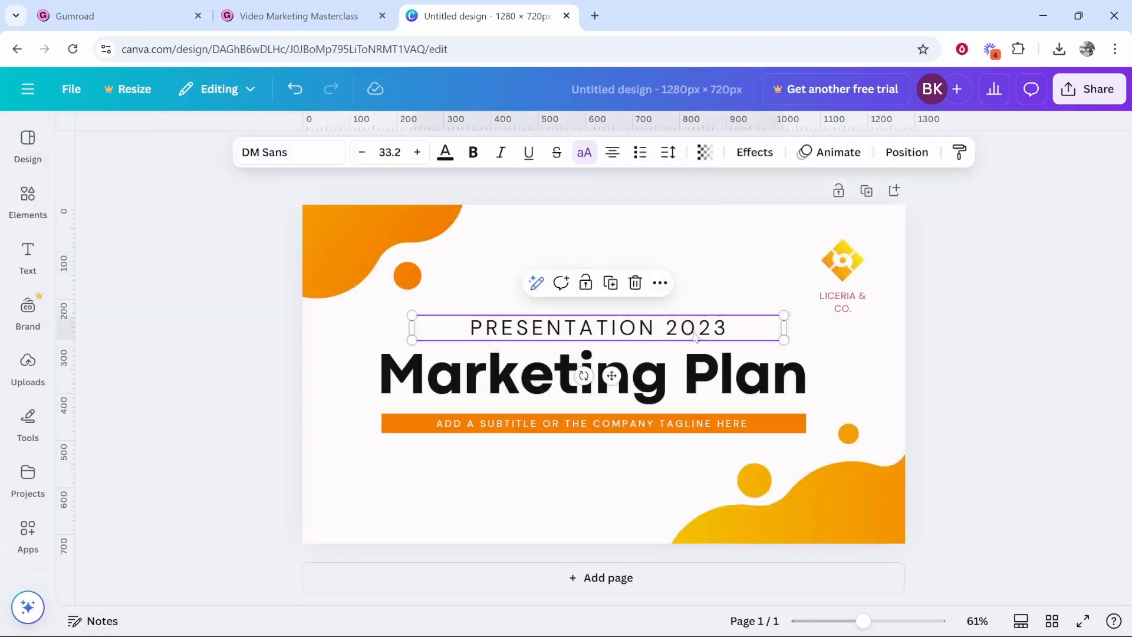
{"action": "key", "text": "Delete"}
{"action": "left_click", "coordinate": [848, 260]}
{"action": "key", "text": "Delete"}
{"action": "left_click", "coordinate": [844, 297]}
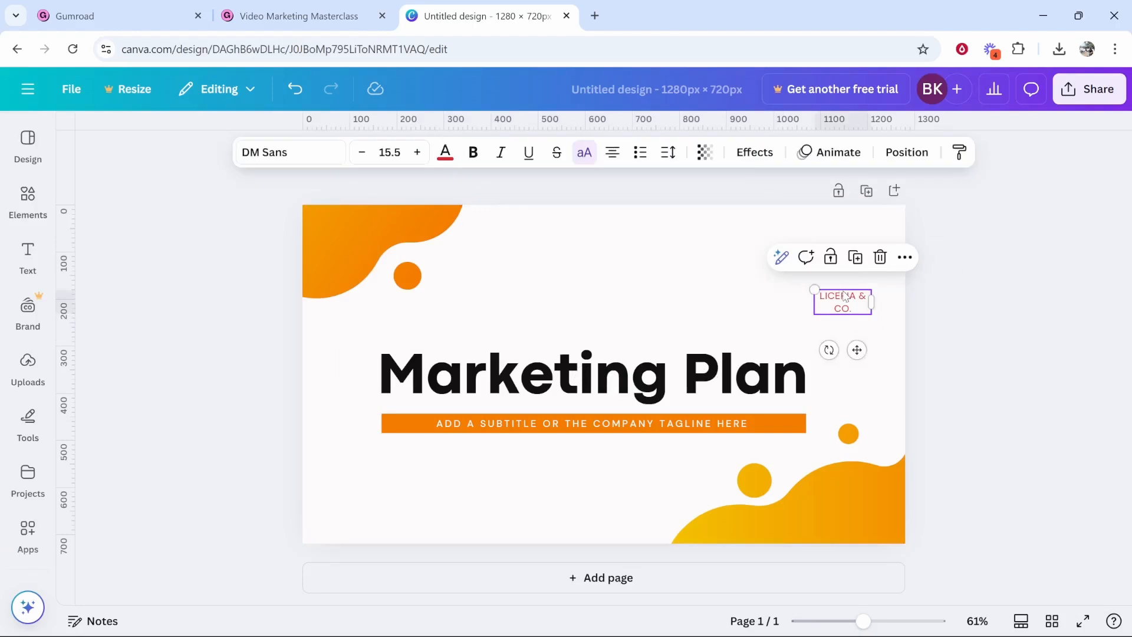
{"action": "key", "text": "Delete"}
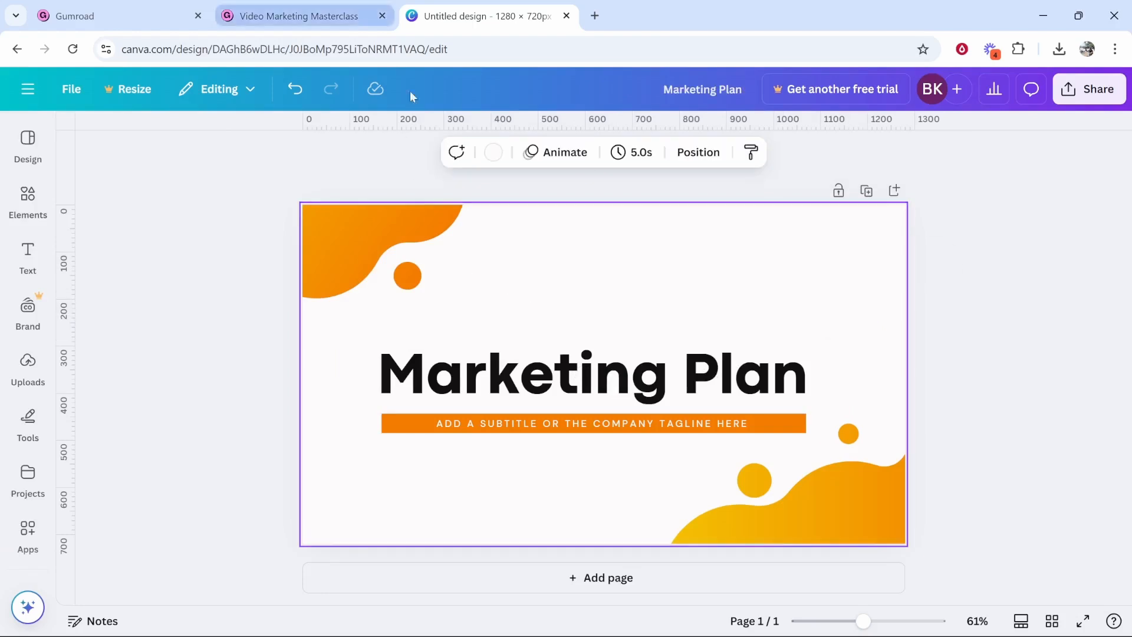
Replace the title with "Video Marketing Masterclass" and move it up so it sits above the subtitle bar
{"action": "double_click", "coordinate": [541, 366]}
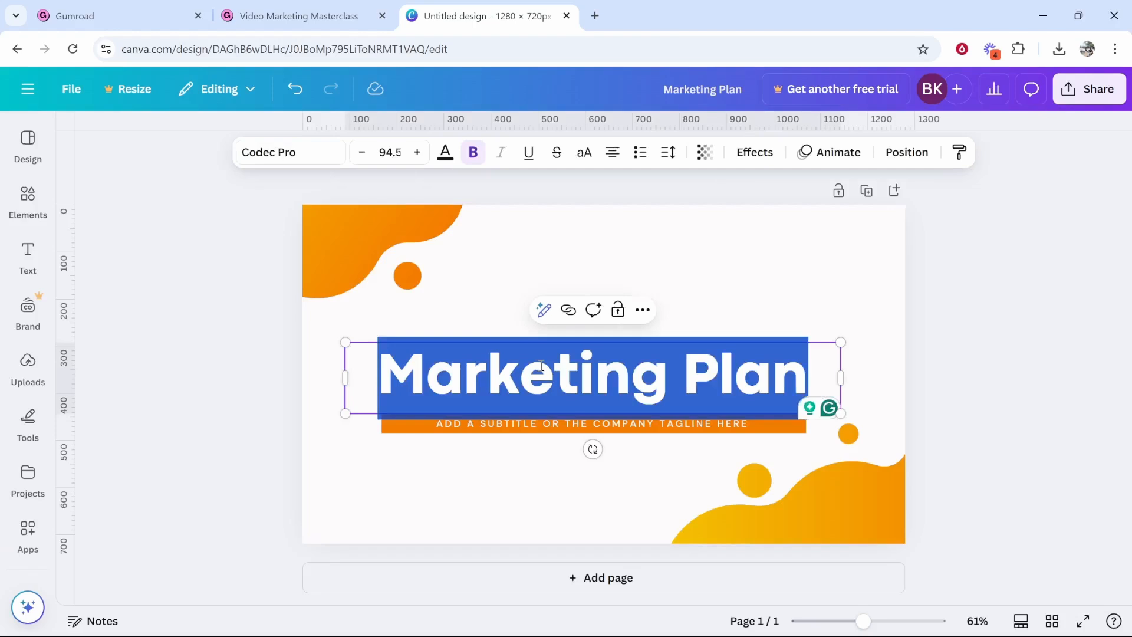
{"action": "type", "text": "Video Marketing Masterclass"}
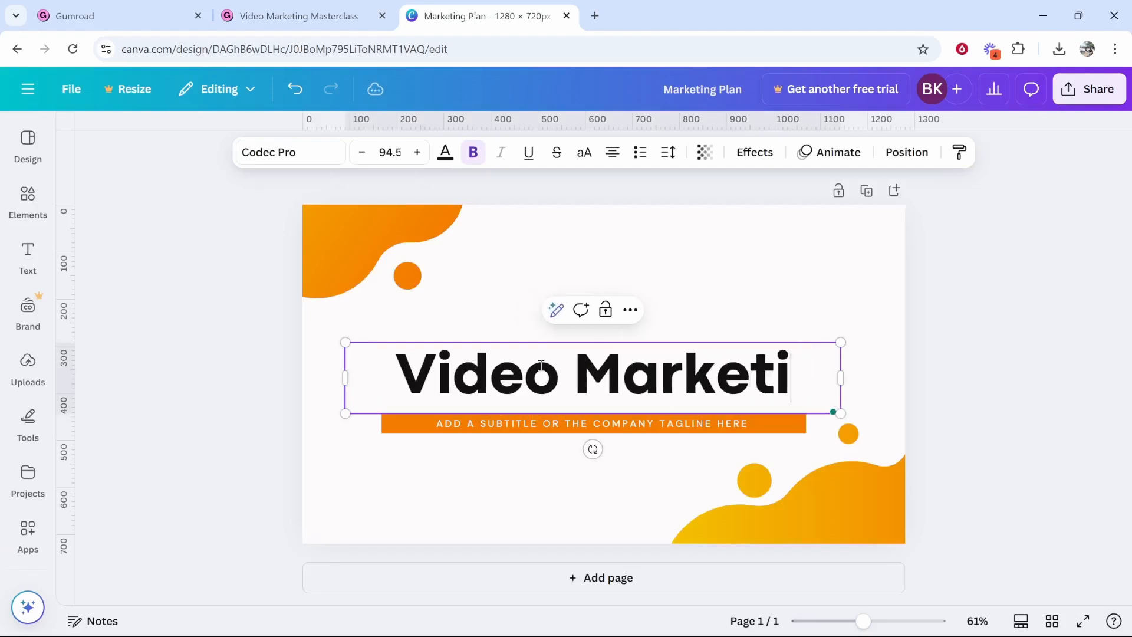
{"action": "left_click_drag", "start_coordinate": [618, 460], "coordinate": [618, 367]}
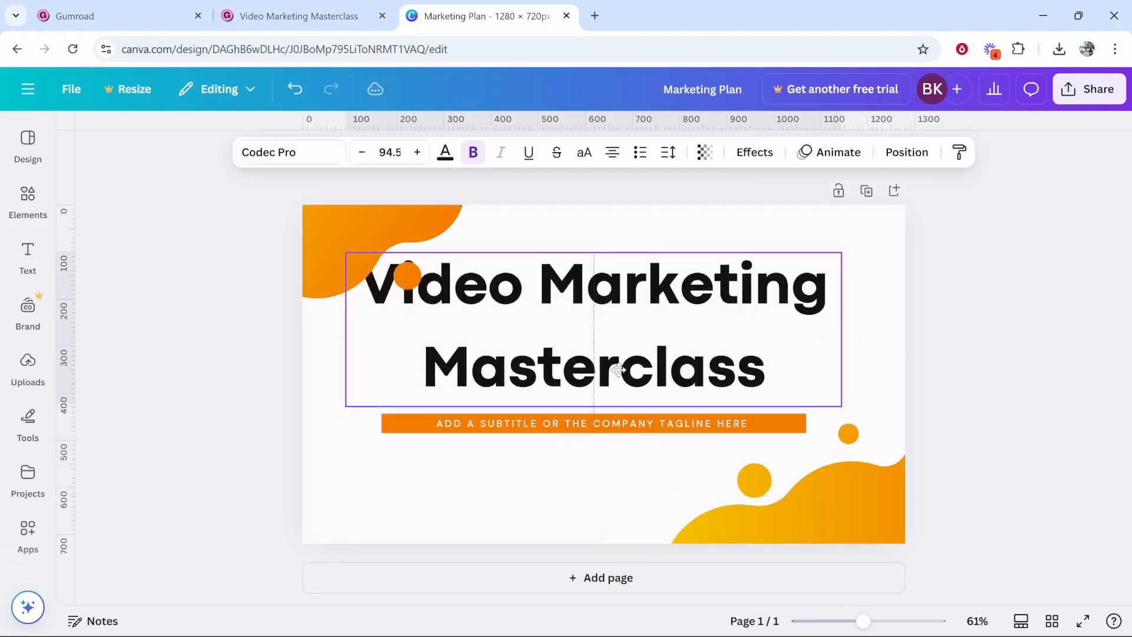
Tighten the line spacing of the two-line title and move it down closer to the orange subtitle bar
{"action": "double_click", "coordinate": [694, 357]}
{"action": "left_click", "coordinate": [693, 357]}
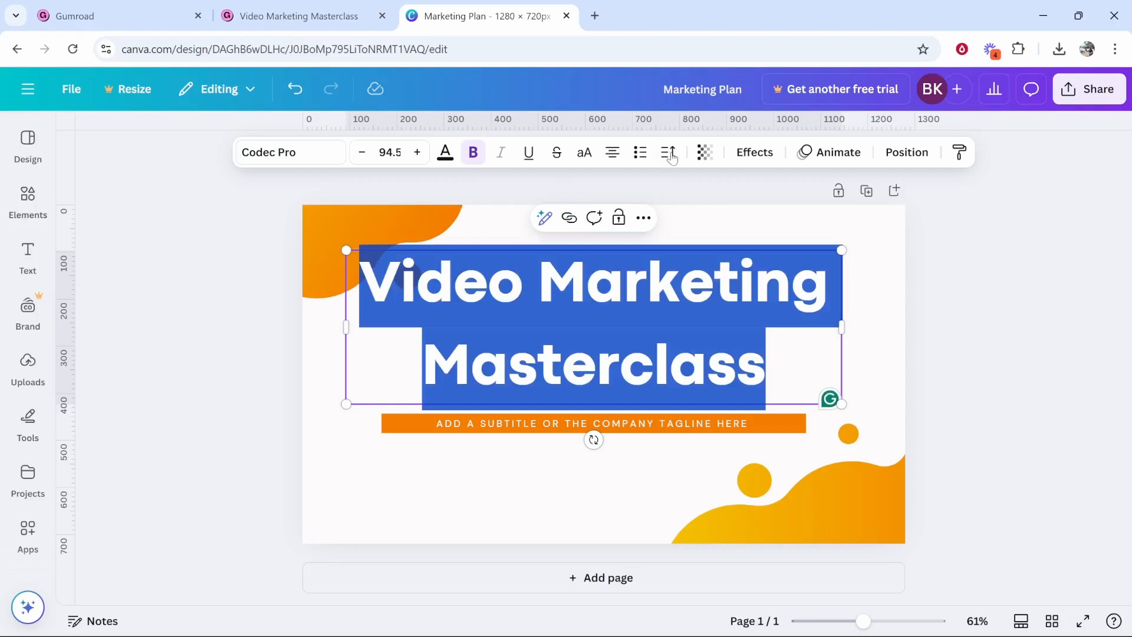
{"action": "left_click", "coordinate": [668, 152]}
{"action": "left_click_drag", "start_coordinate": [640, 270], "coordinate": [608, 276]}
{"action": "left_click", "coordinate": [945, 280]}
{"action": "left_click_drag", "start_coordinate": [612, 322], "coordinate": [613, 361]}
{"action": "left_click", "coordinate": [954, 296]}
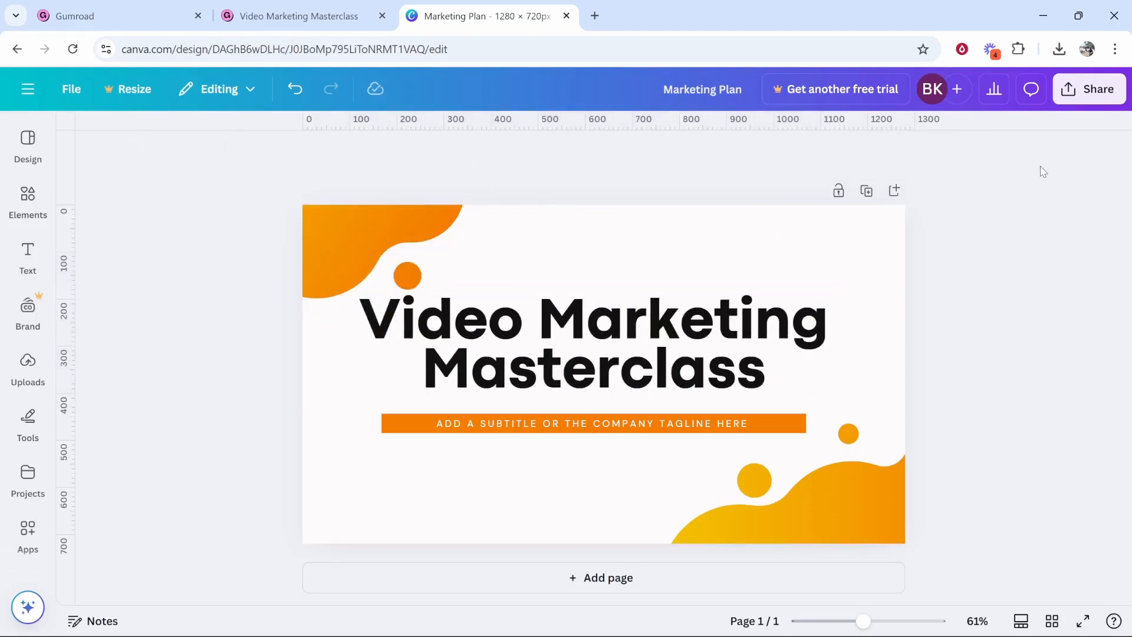
Download the design as a PNG at 1,280 × 720 px
{"action": "left_click", "coordinate": [1088, 90]}
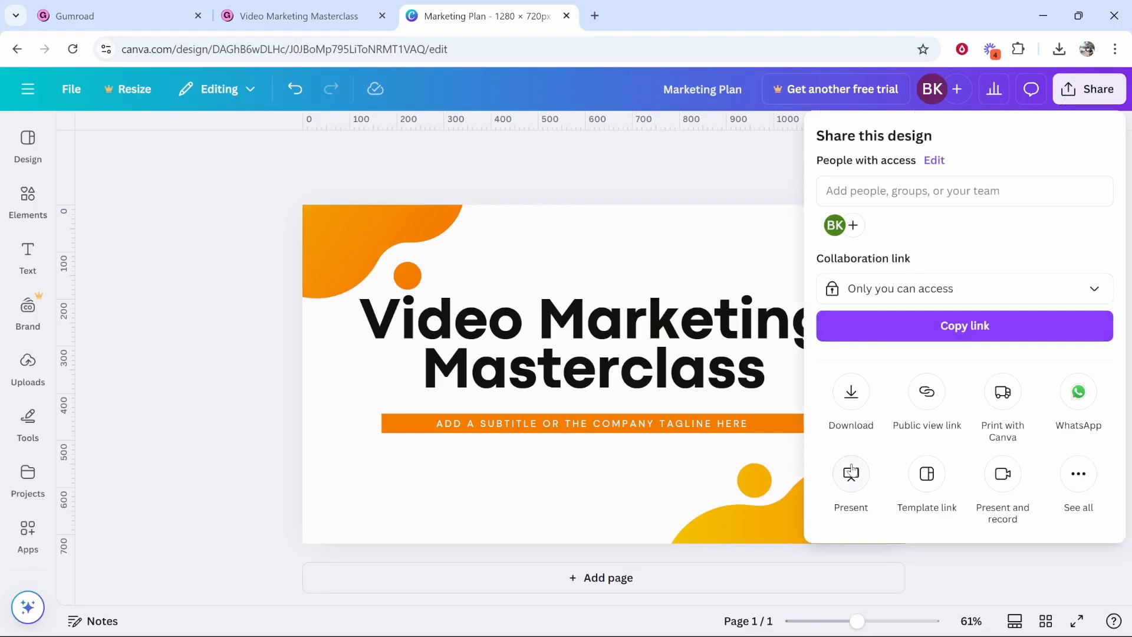
{"action": "left_click", "coordinate": [851, 391]}
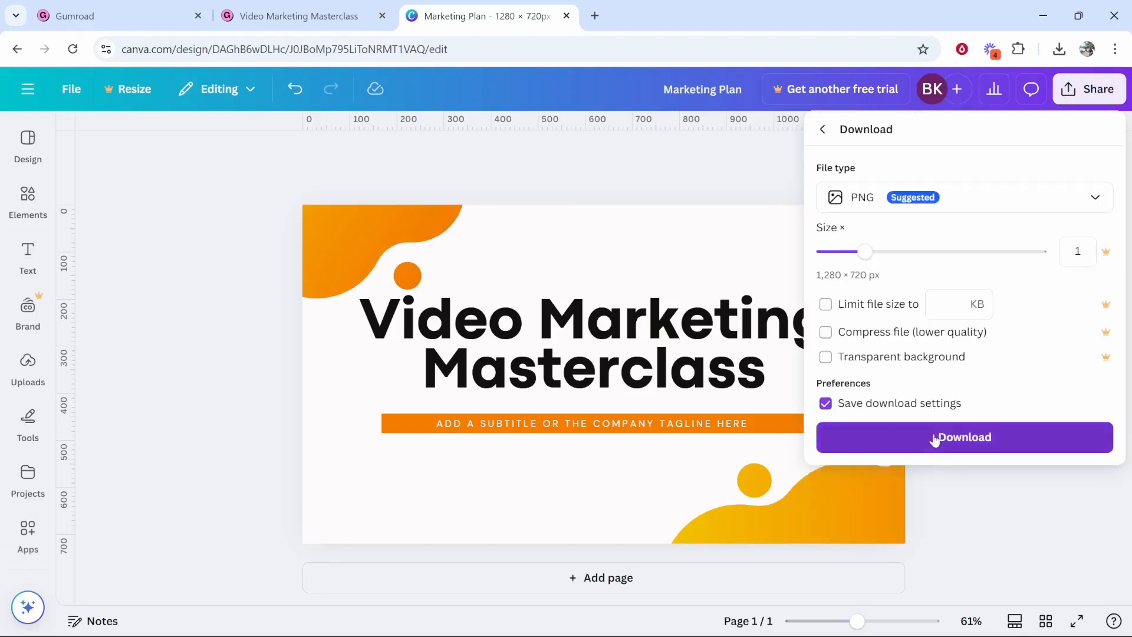
{"action": "left_click", "coordinate": [935, 439]}
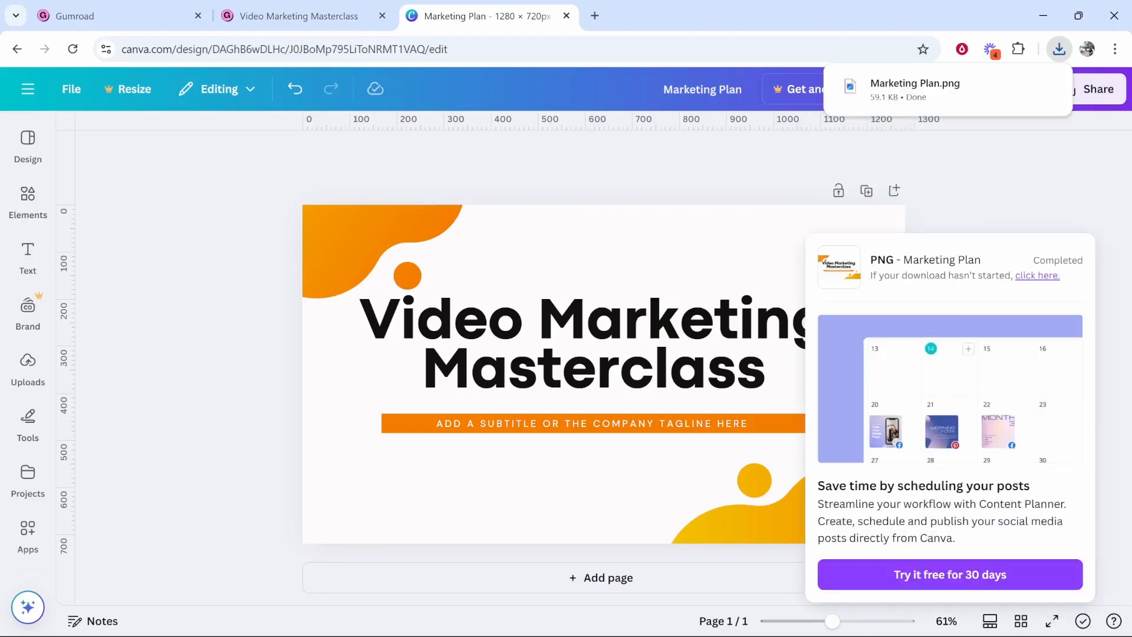
Return to the Gumroad product editor, upload the downloaded PNG as the cover, and check the cover and thumbnail
{"action": "left_click", "coordinate": [309, 11]}
{"action": "left_click", "coordinate": [472, 332]}
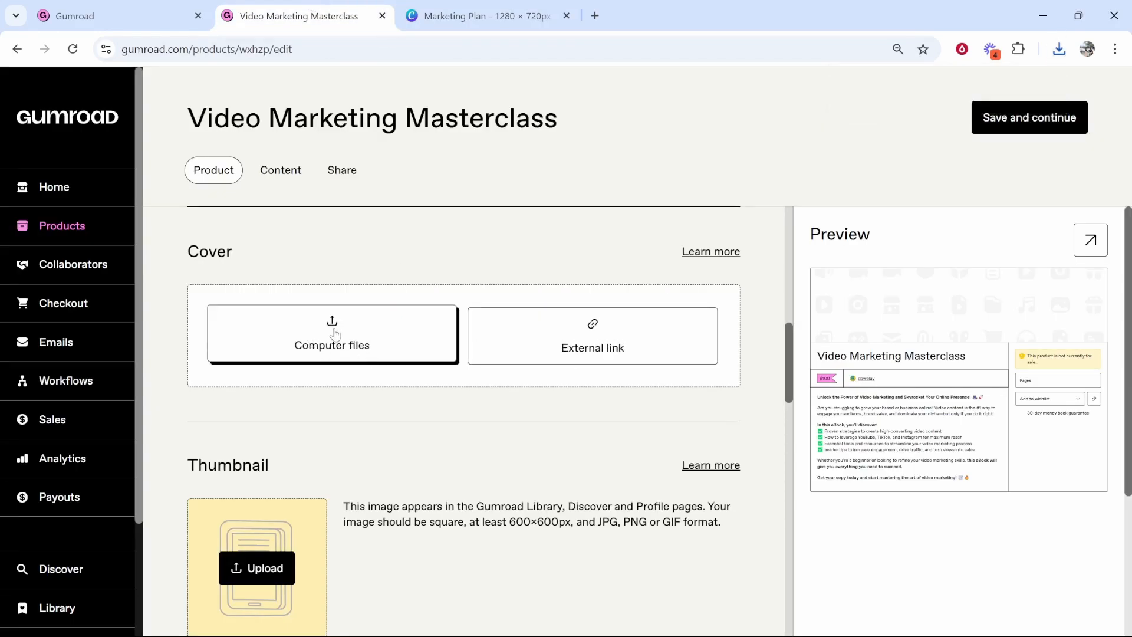
{"action": "left_click", "coordinate": [334, 334]}
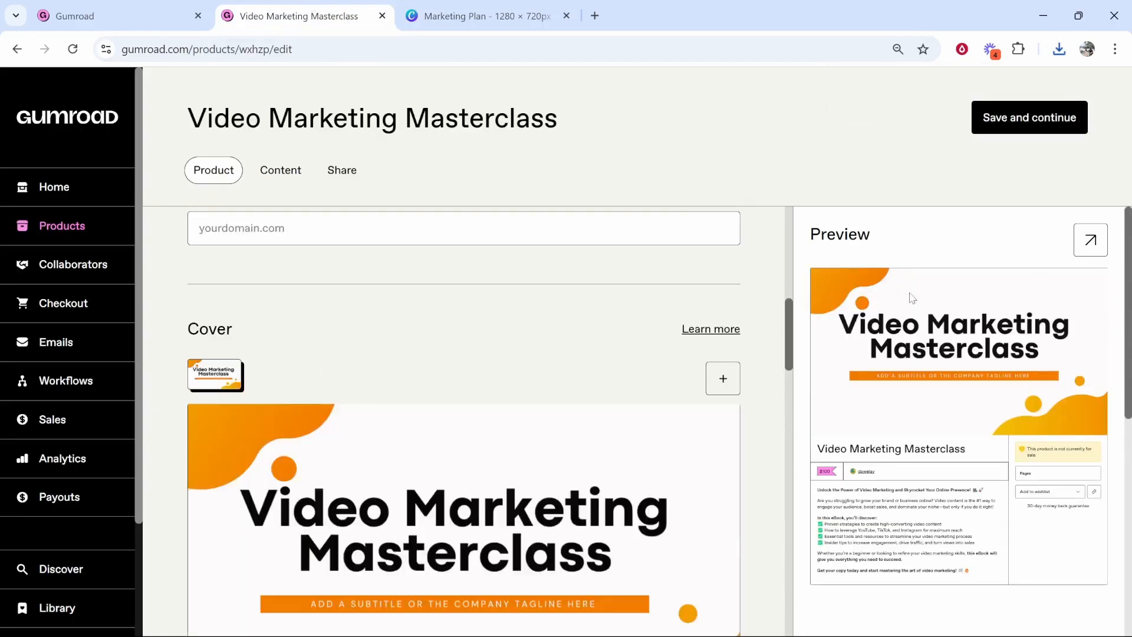
{"action": "scroll", "coordinate": [595, 301], "scroll_direction": "down", "scroll_amount": 3}
{"action": "scroll", "coordinate": [647, 298], "scroll_direction": "up", "scroll_amount": 3}
{"action": "scroll", "coordinate": [647, 301], "scroll_direction": "down", "scroll_amount": 8}
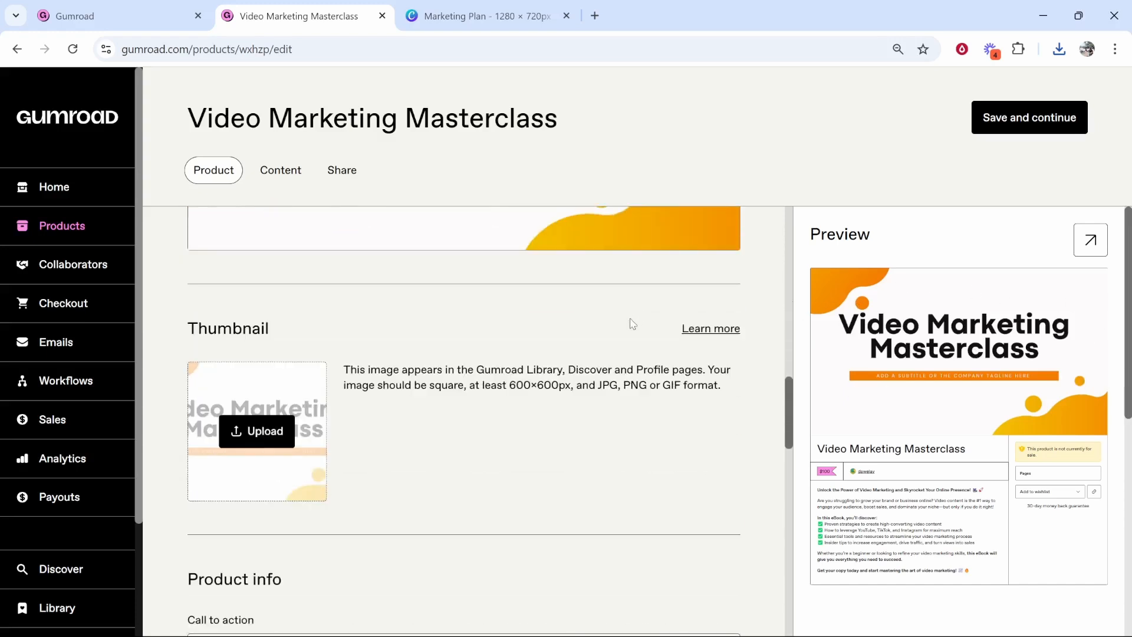
Set the product's call to action to "Buy this"
{"action": "scroll", "coordinate": [634, 321], "scroll_direction": "down", "scroll_amount": 6}
{"action": "scroll", "coordinate": [413, 313], "scroll_direction": "up", "scroll_amount": 1}
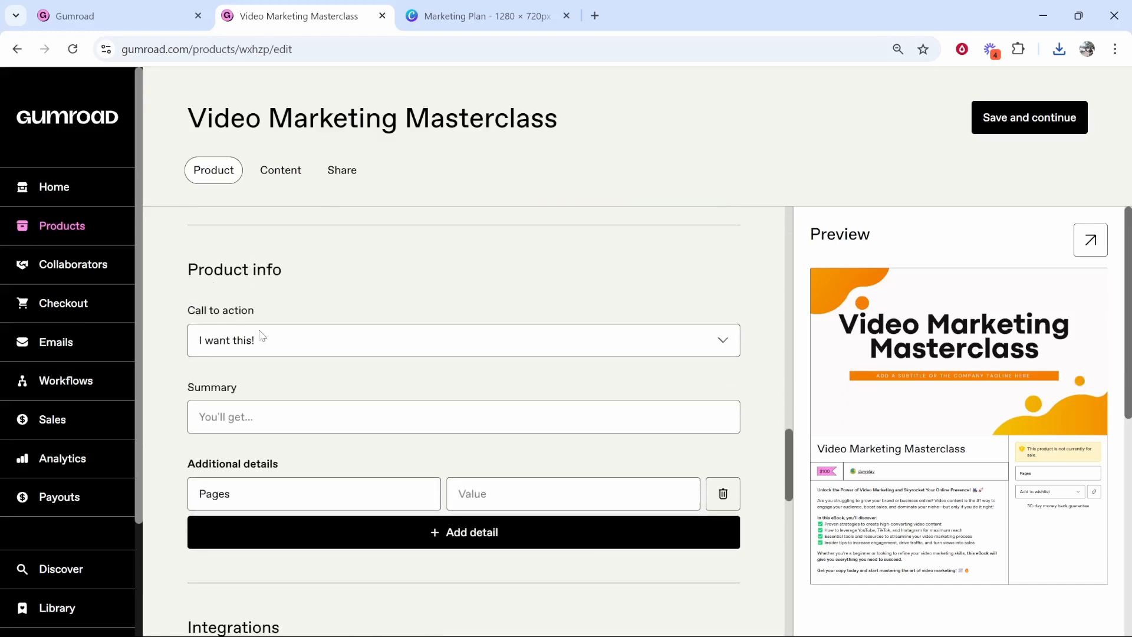
{"action": "left_click", "coordinate": [262, 338]}
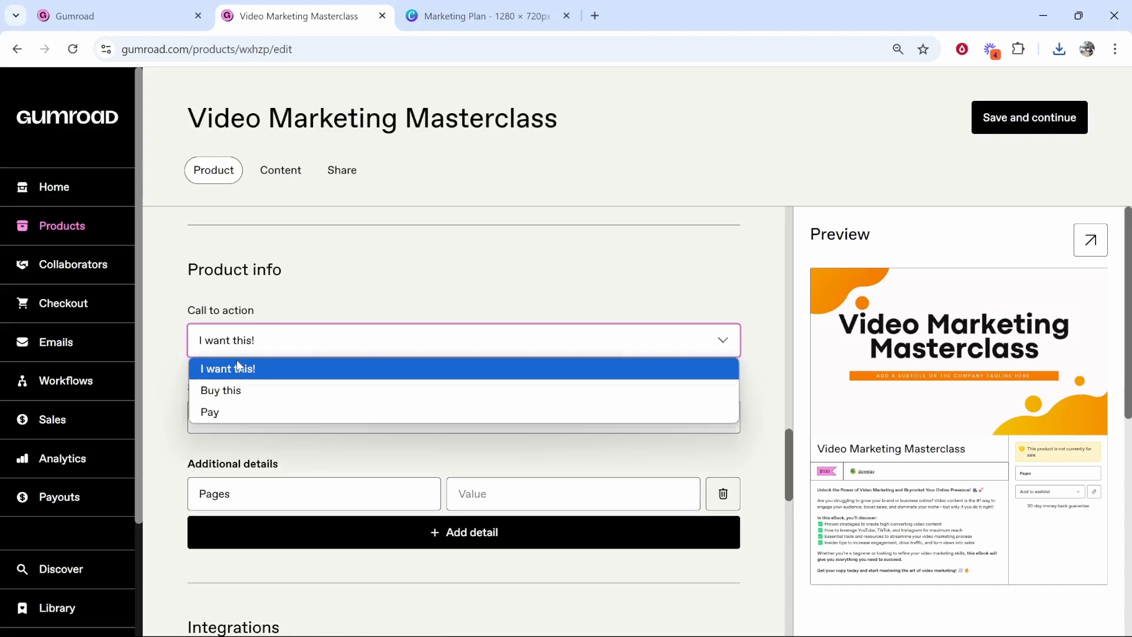
{"action": "left_click", "coordinate": [217, 392]}
Enter "You;ll get an amazing ebook about marketing" as the product summary
{"action": "scroll", "coordinate": [313, 377], "scroll_direction": "down", "scroll_amount": 1}
{"action": "left_click", "coordinate": [269, 333]}
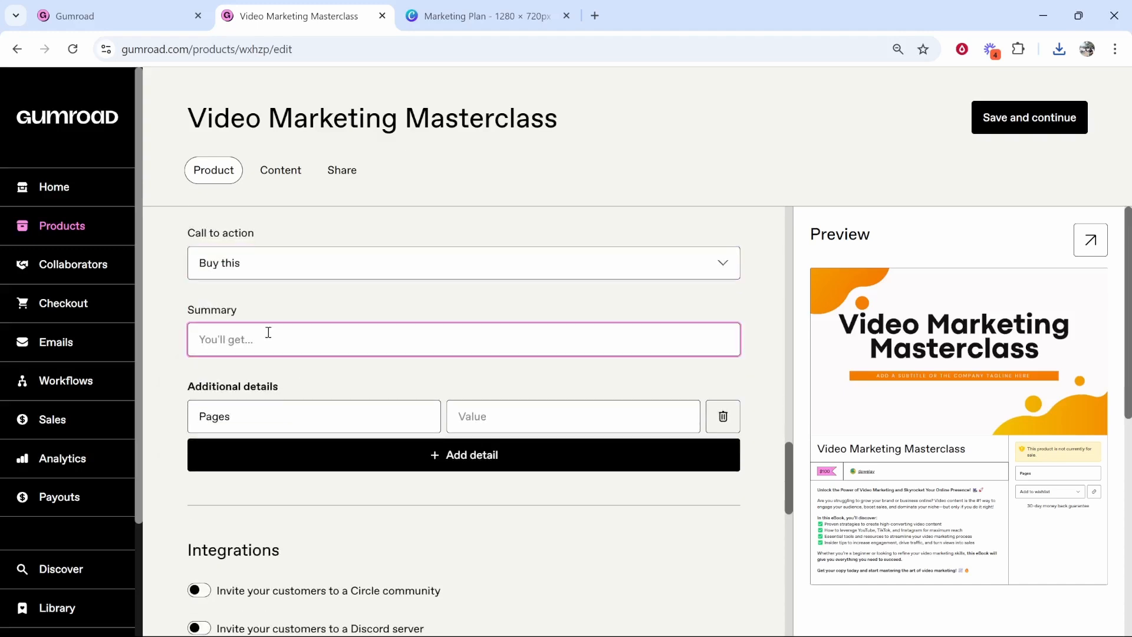
{"action": "type", "text": "You;ll get an ama"}
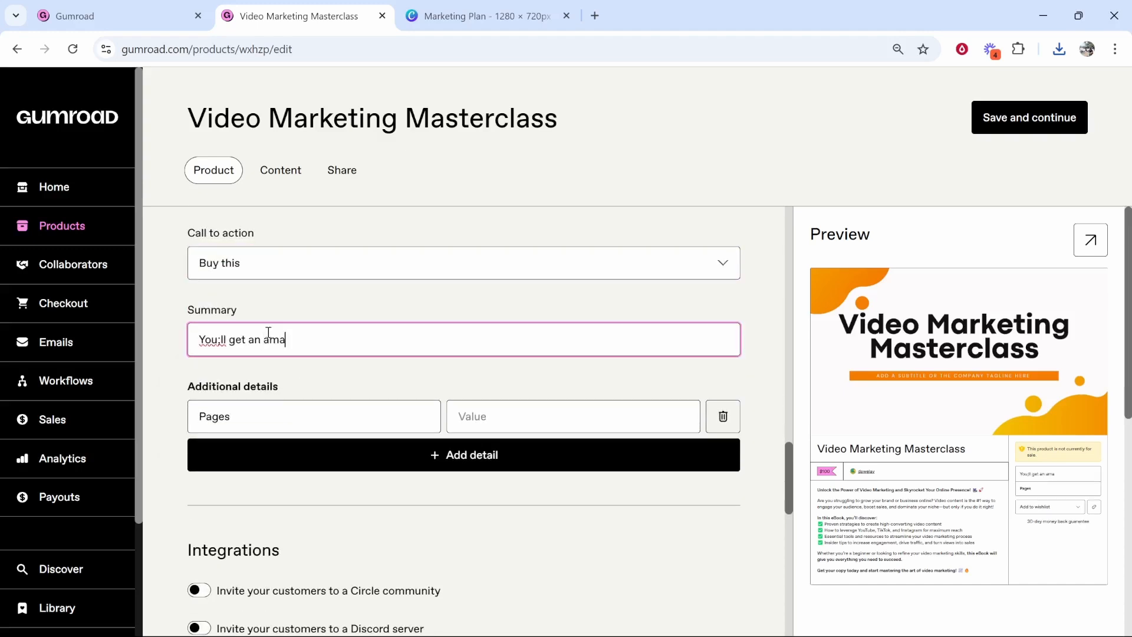
{"action": "type", "text": "zing ebook about mark"}
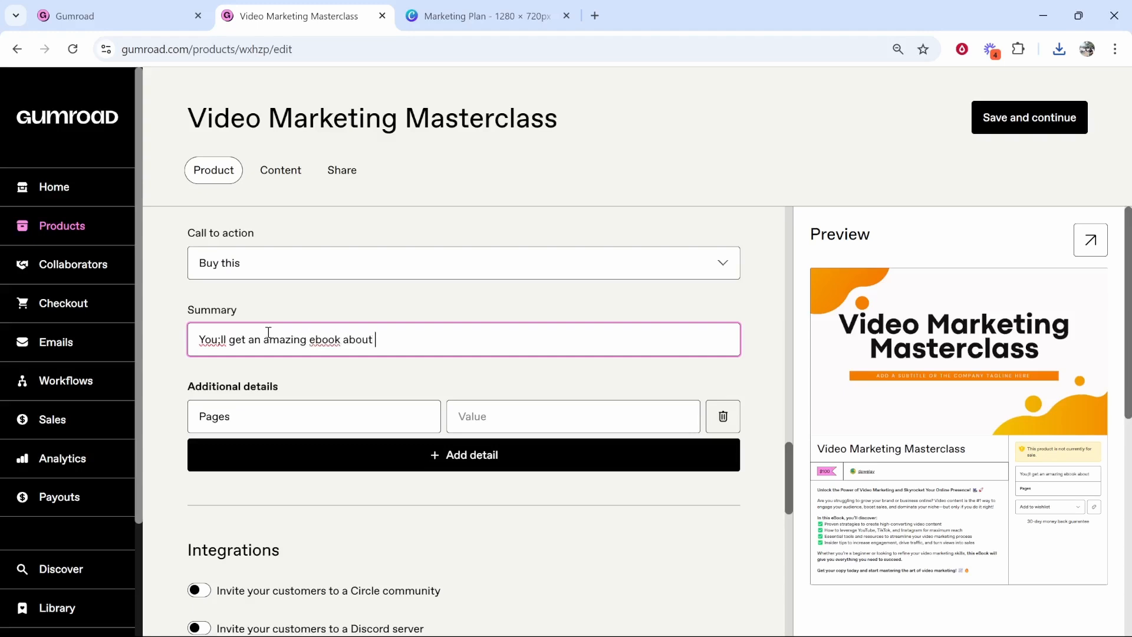
{"action": "type", "text": "ei"}
{"action": "key", "text": "BackSpace"}
{"action": "type", "text": "ting"}
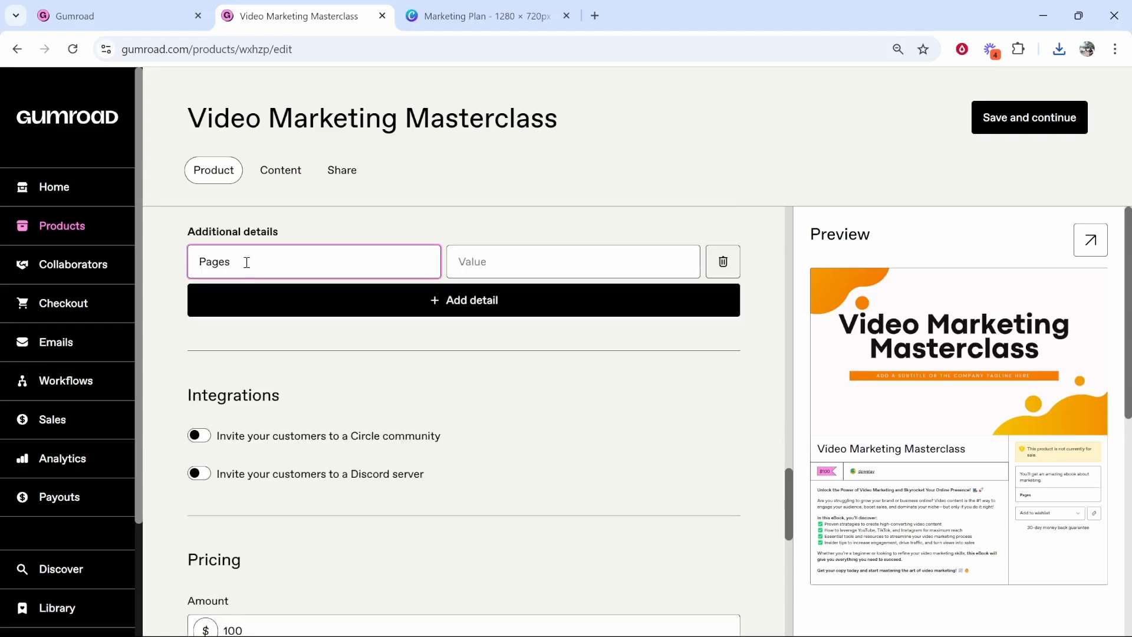
Set the value of the additional detail "Pages" to 10
{"action": "left_click_drag", "start_coordinate": [246, 263], "coordinate": [213, 263]}
{"action": "left_click", "coordinate": [544, 243]}
{"action": "left_click", "coordinate": [463, 269]}
{"action": "type", "text": "1"}
{"action": "left_click", "coordinate": [534, 224]}
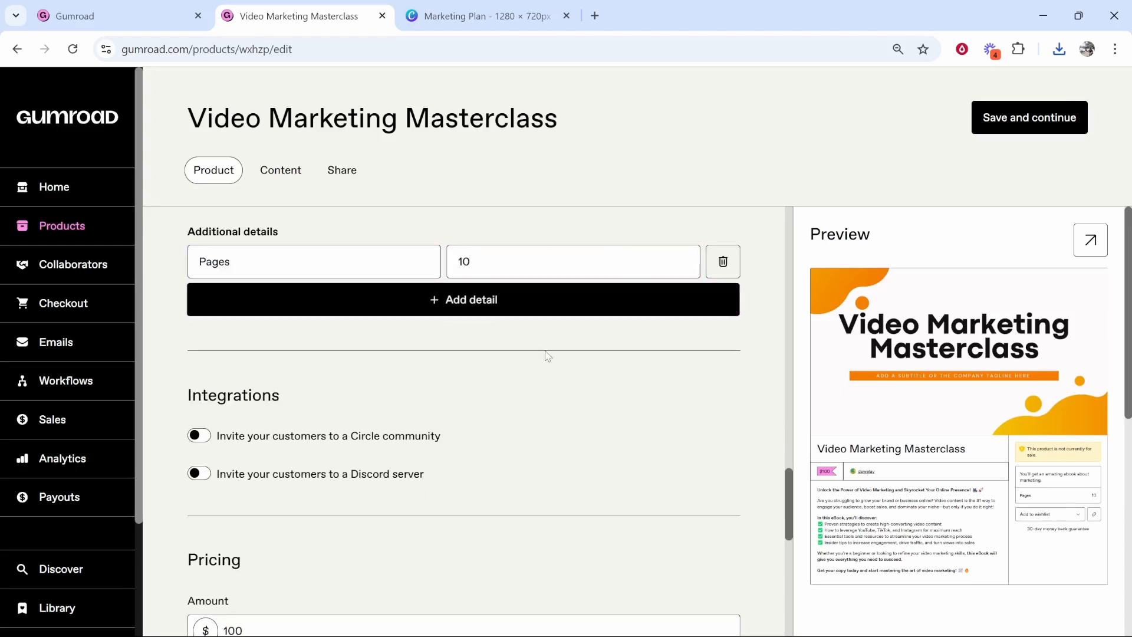
Review the product page's cover, thumbnail, integrations, pricing, versions and settings sections
{"action": "scroll", "coordinate": [435, 413], "scroll_direction": "up", "scroll_amount": 8}
{"action": "scroll", "coordinate": [416, 395], "scroll_direction": "up", "scroll_amount": 10}
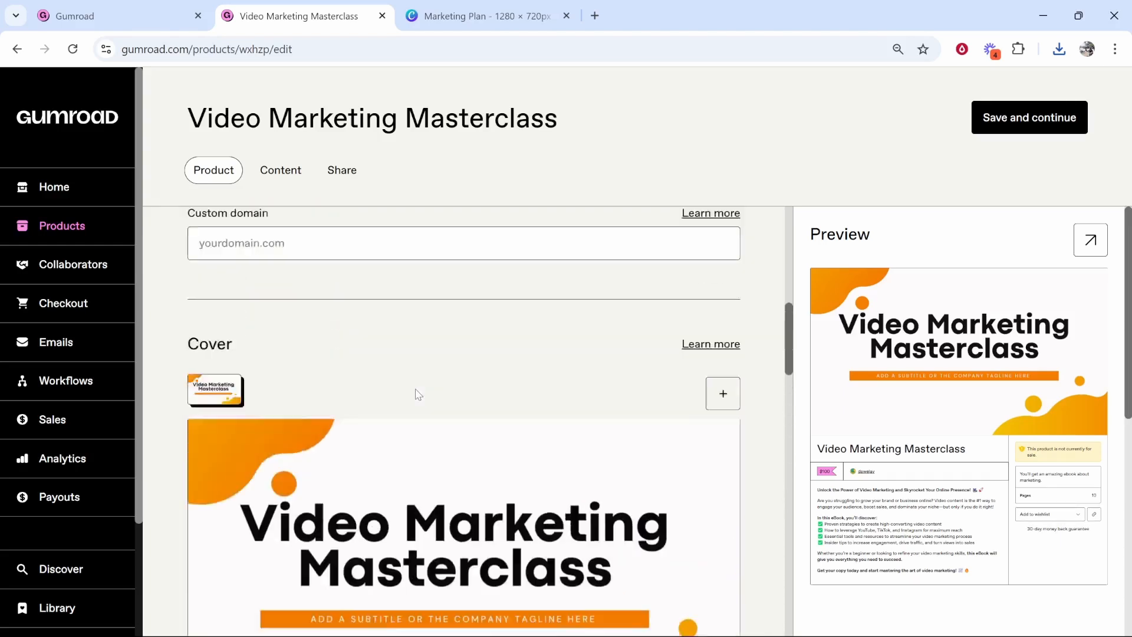
{"action": "scroll", "coordinate": [420, 404], "scroll_direction": "down", "scroll_amount": 9}
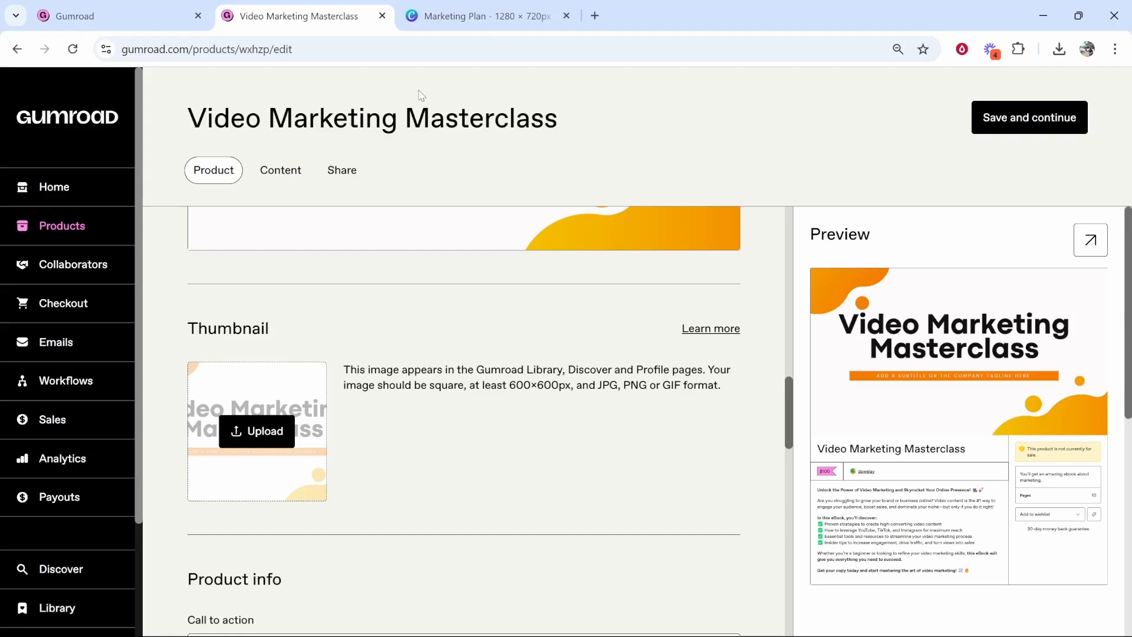
{"action": "scroll", "coordinate": [707, 265], "scroll_direction": "up", "scroll_amount": 5}
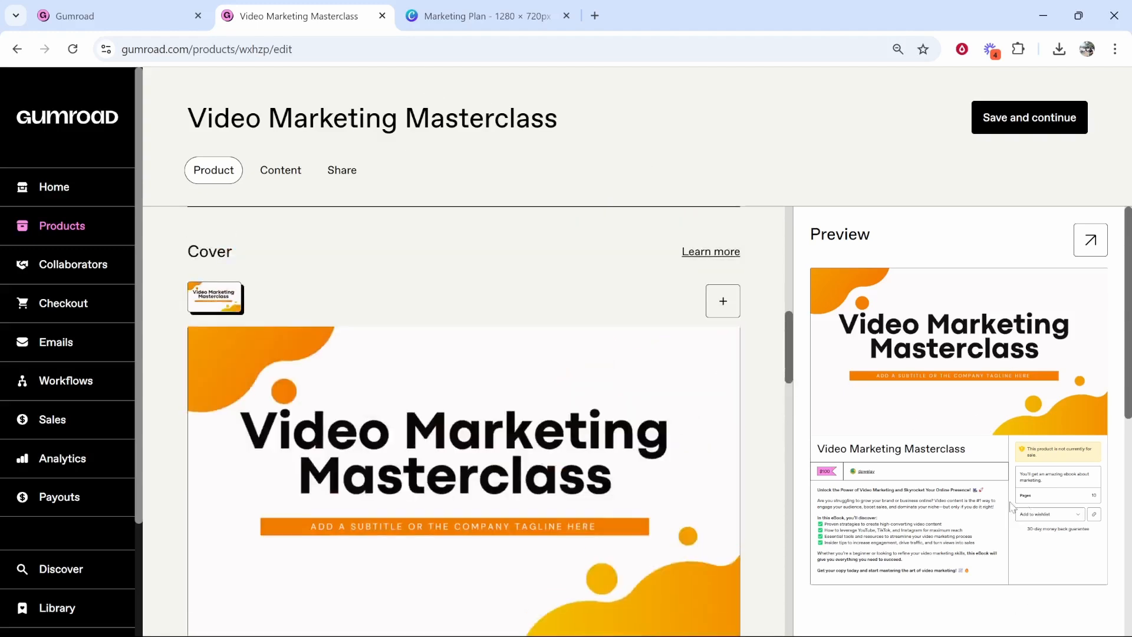
{"action": "scroll", "coordinate": [659, 447], "scroll_direction": "down", "scroll_amount": 14}
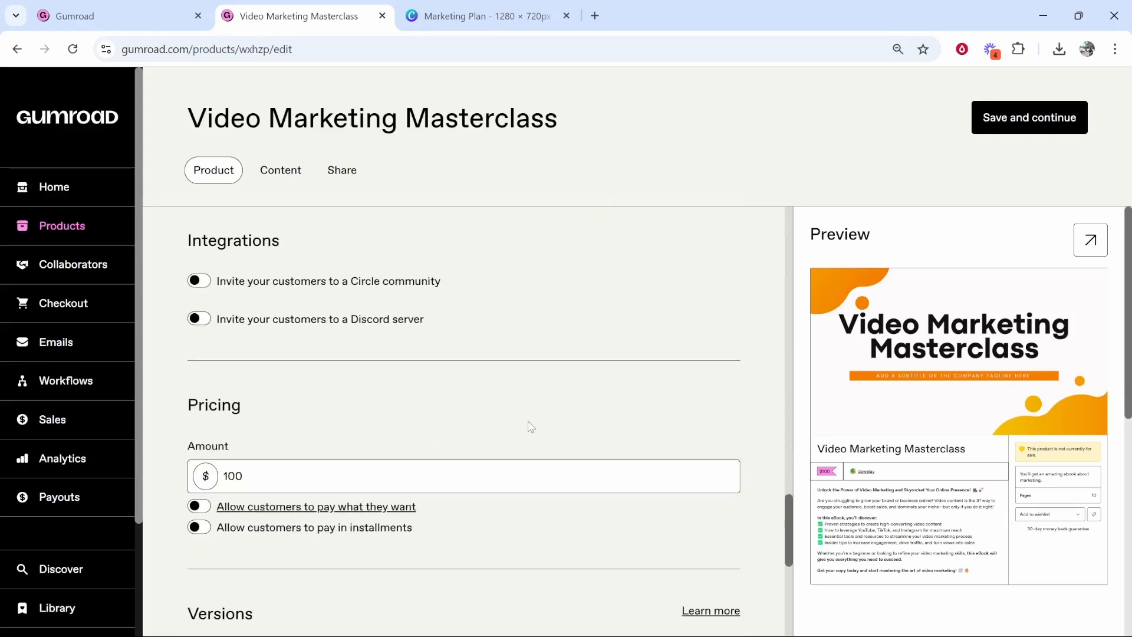
{"action": "scroll", "coordinate": [429, 350], "scroll_direction": "down", "scroll_amount": 3}
{"action": "double_click", "coordinate": [214, 321]}
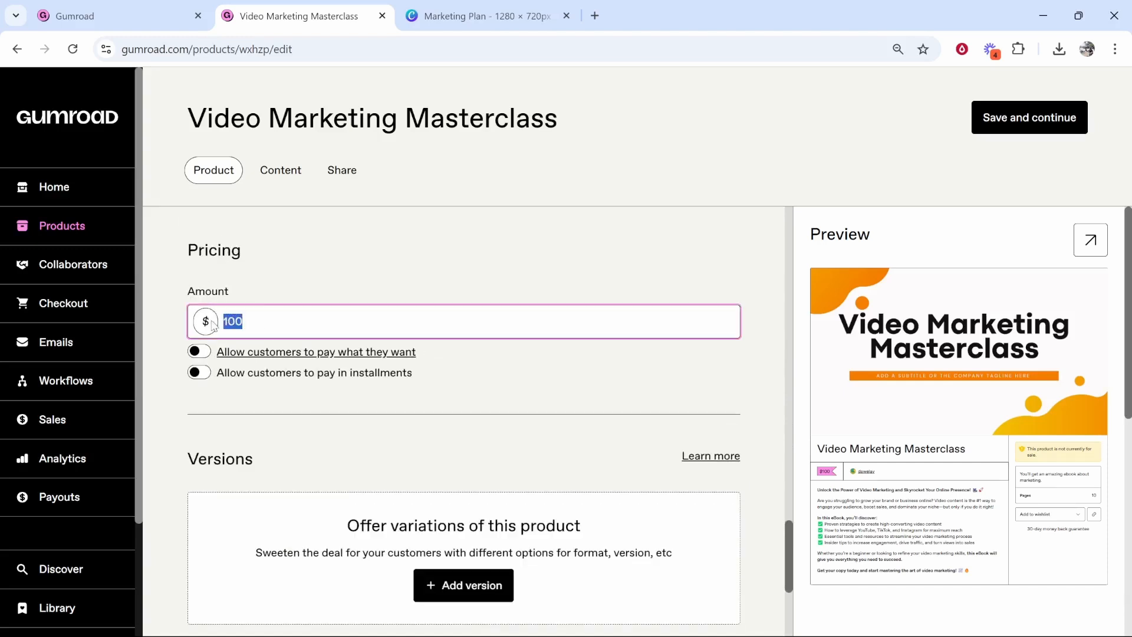
{"action": "left_click", "coordinate": [523, 386]}
{"action": "scroll", "coordinate": [513, 380], "scroll_direction": "down", "scroll_amount": 3}
{"action": "scroll", "coordinate": [506, 375], "scroll_direction": "down", "scroll_amount": 2}
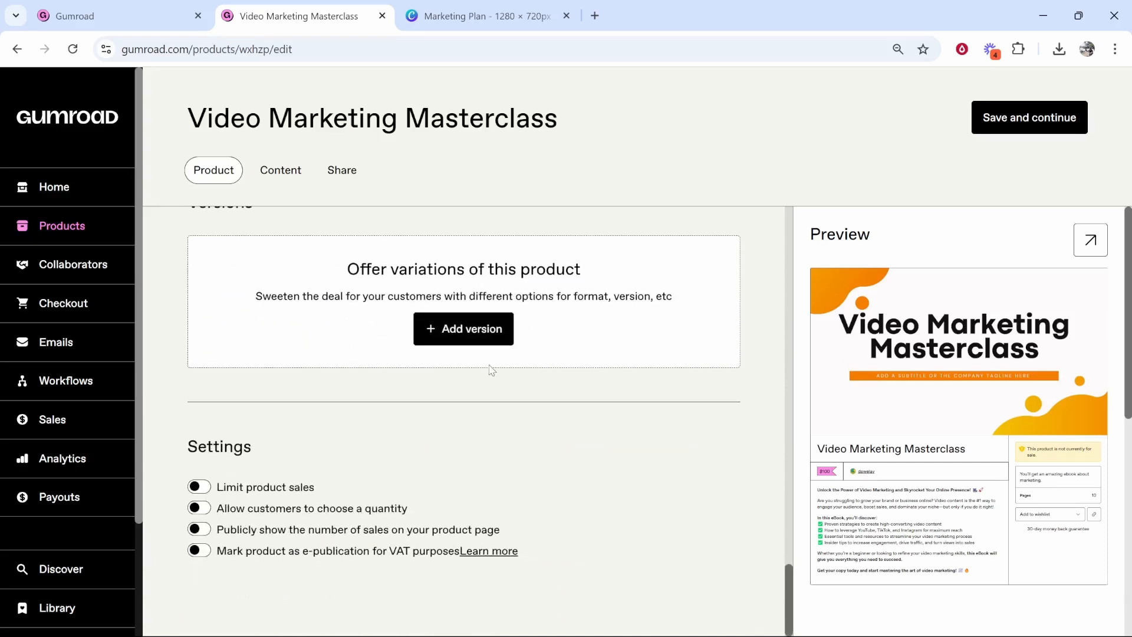
Upload the PDF "Video Marketing Mastery" from the Downloads folder as the product's content
{"action": "left_click", "coordinate": [276, 170]}
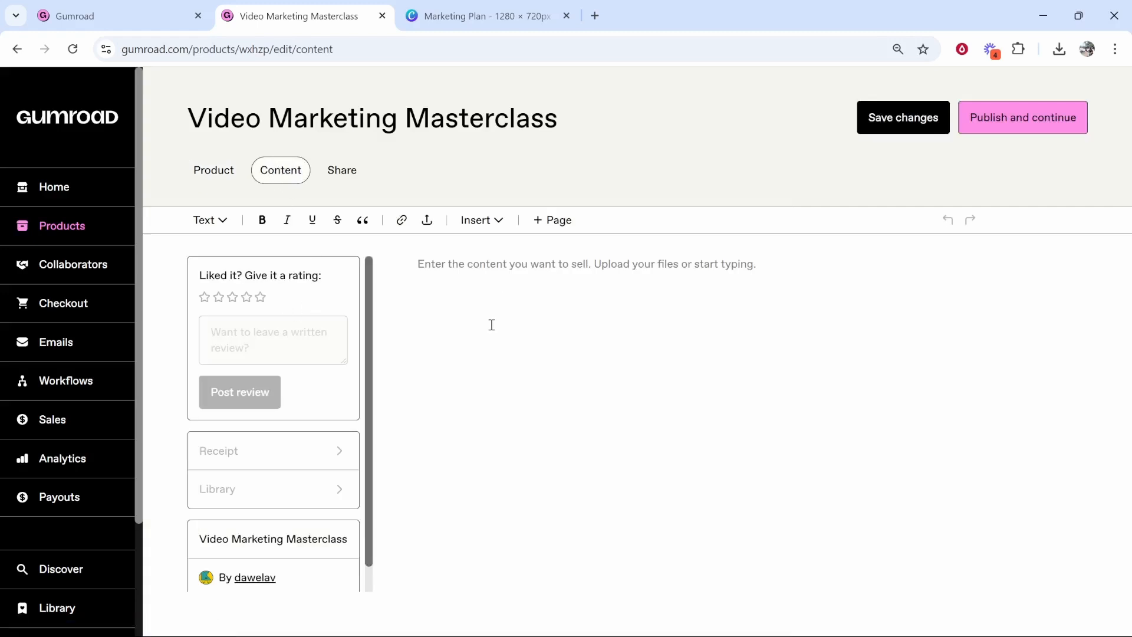
{"action": "left_click", "coordinate": [431, 267]}
{"action": "scroll", "coordinate": [265, 405], "scroll_direction": "down", "scroll_amount": 1}
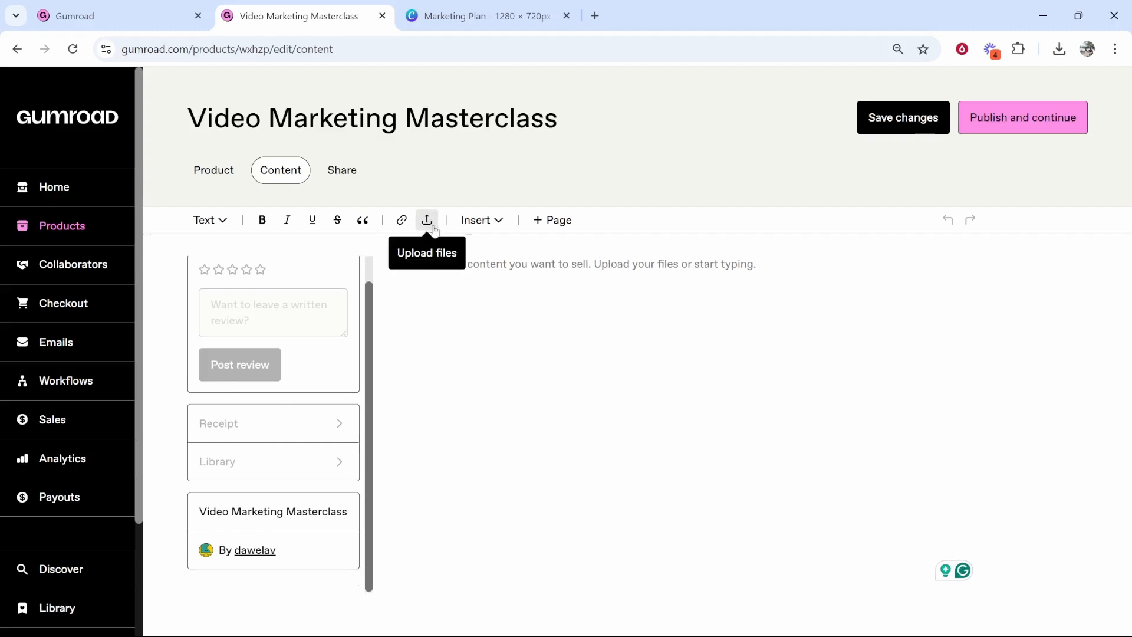
{"action": "left_click", "coordinate": [429, 227]}
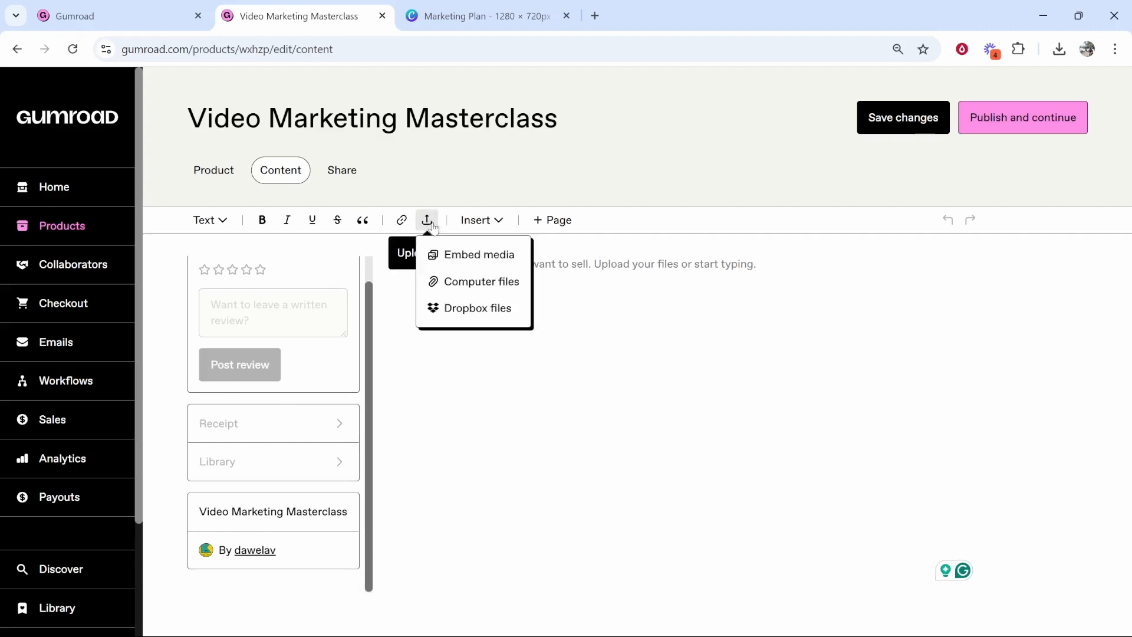
{"action": "left_click", "coordinate": [468, 283]}
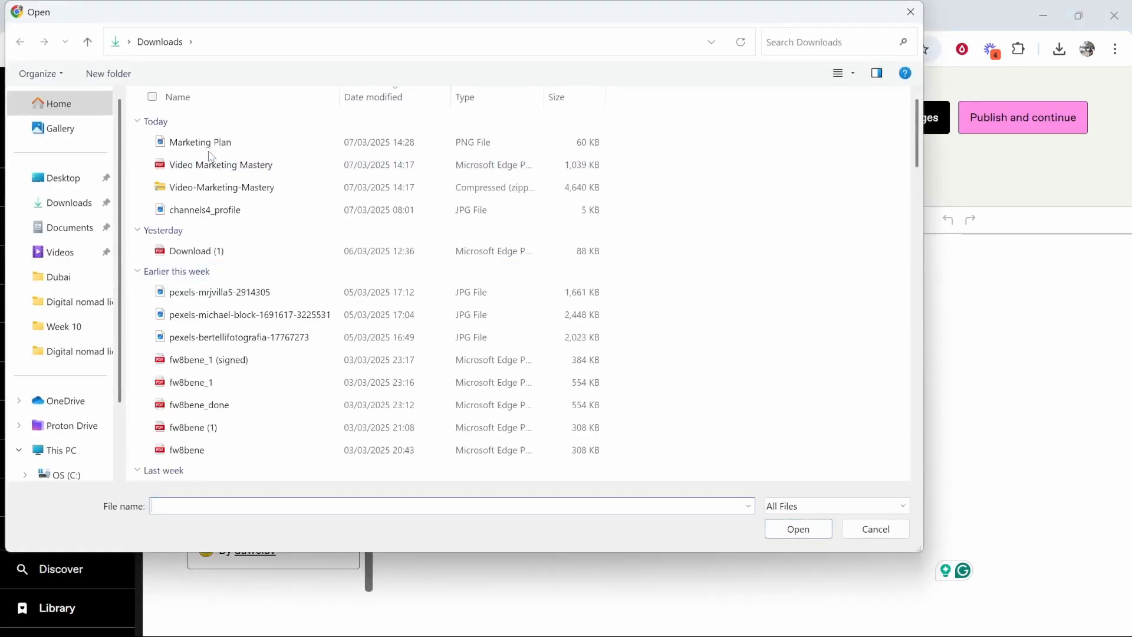
{"action": "left_click", "coordinate": [296, 167]}
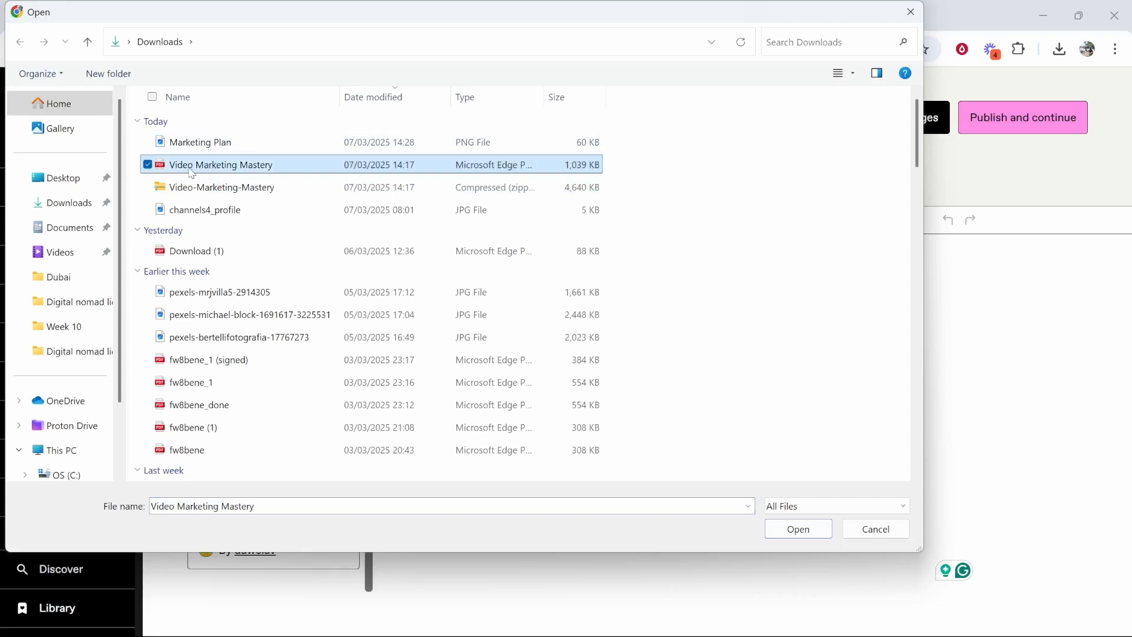
{"action": "left_click", "coordinate": [825, 531]}
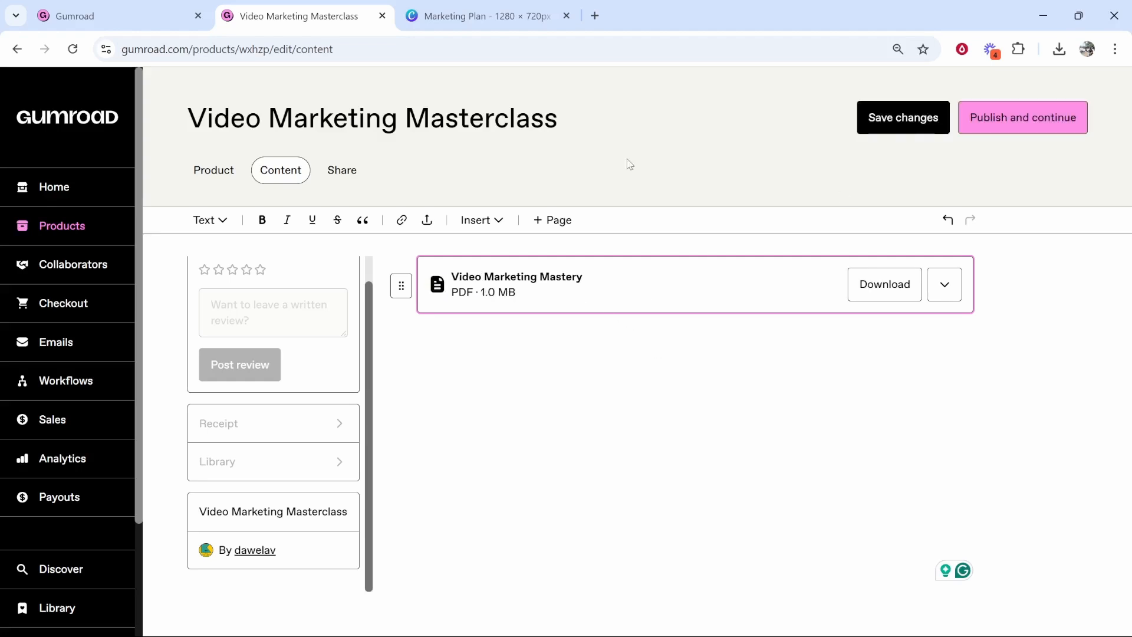
Publish the product and save the changes on its sharing page
{"action": "left_click", "coordinate": [1031, 117]}
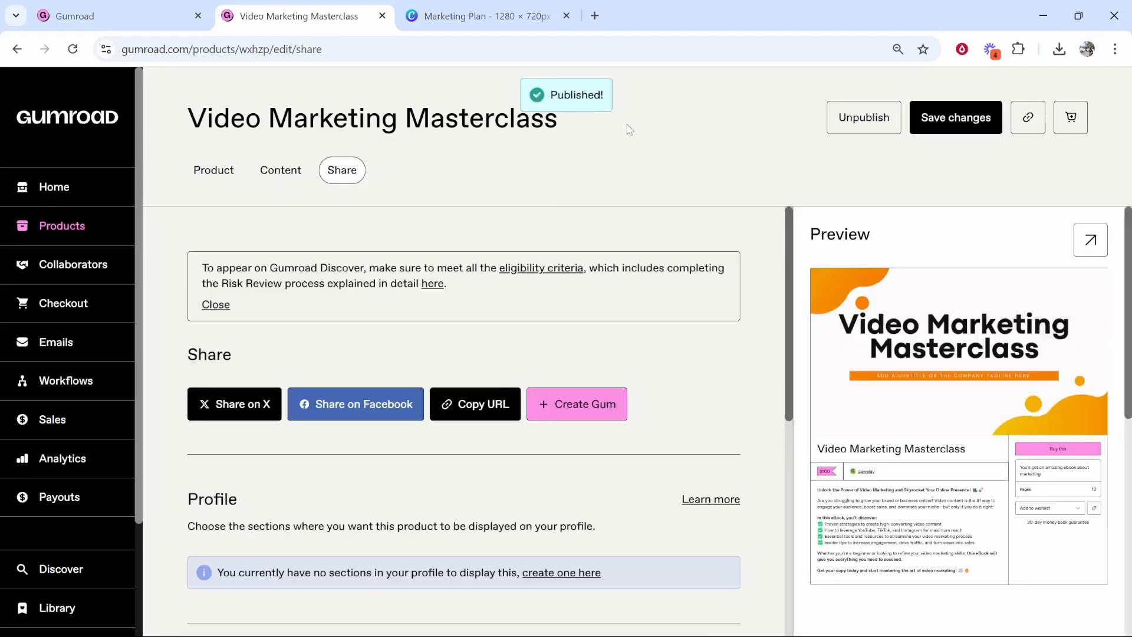
{"action": "left_click", "coordinate": [956, 118]}
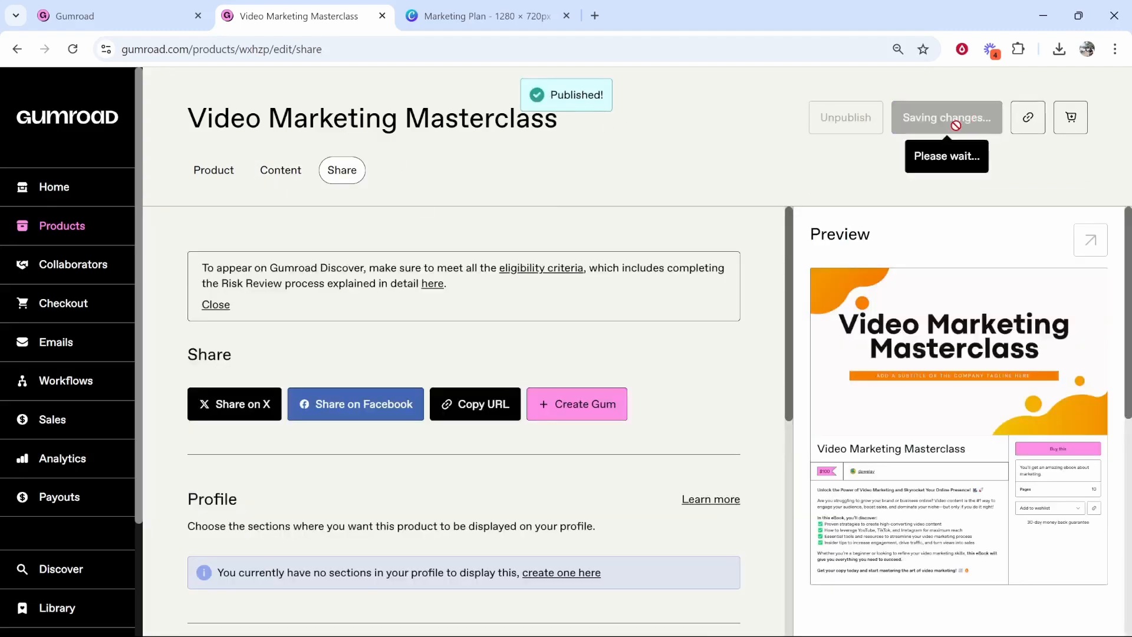
{"action": "left_click", "coordinate": [1027, 118]}
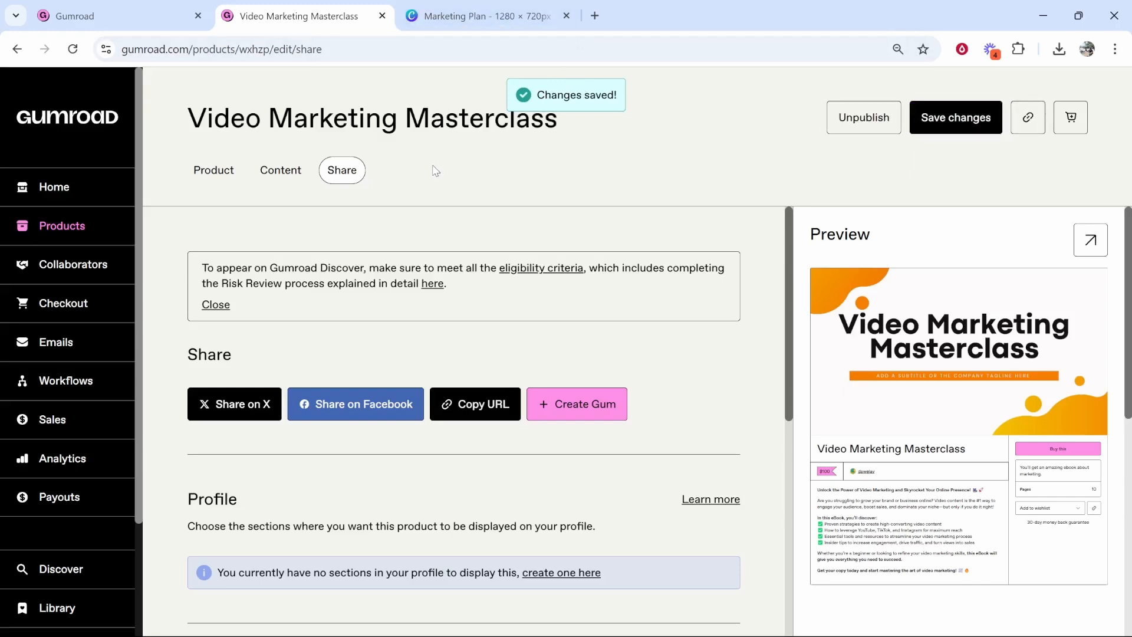
Look over the Home dashboard and open the payment settings of the account
{"action": "left_click", "coordinate": [71, 194]}
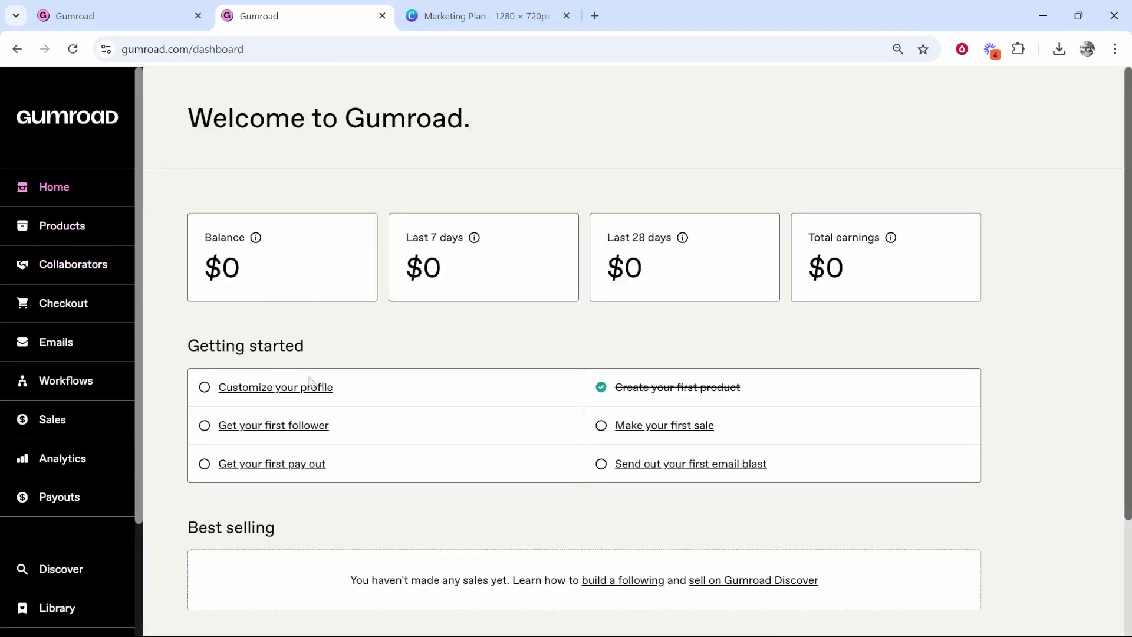
{"action": "scroll", "coordinate": [874, 295], "scroll_direction": "down", "scroll_amount": 2}
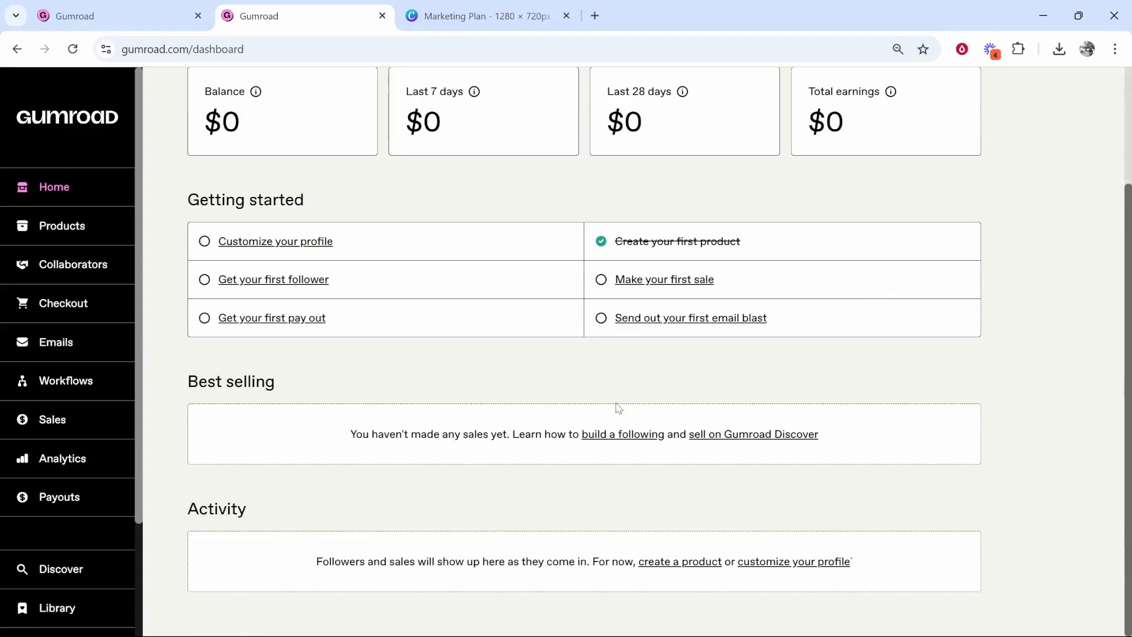
{"action": "scroll", "coordinate": [626, 404], "scroll_direction": "up", "scroll_amount": 2}
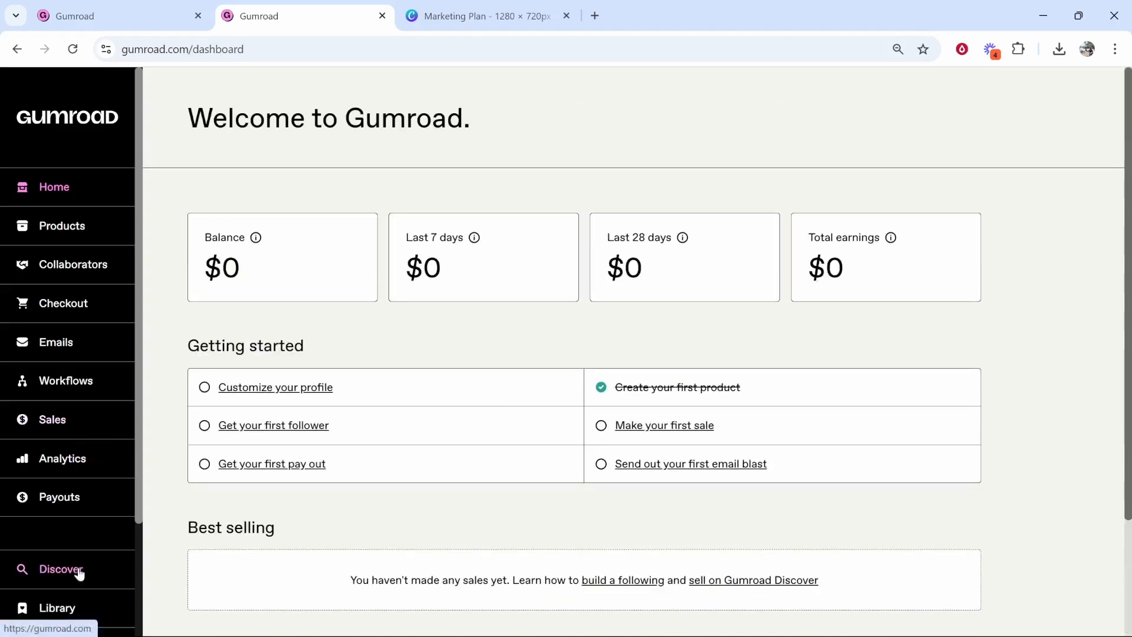
{"action": "scroll", "coordinate": [80, 571], "scroll_direction": "down", "scroll_amount": 2}
{"action": "left_click", "coordinate": [61, 541]}
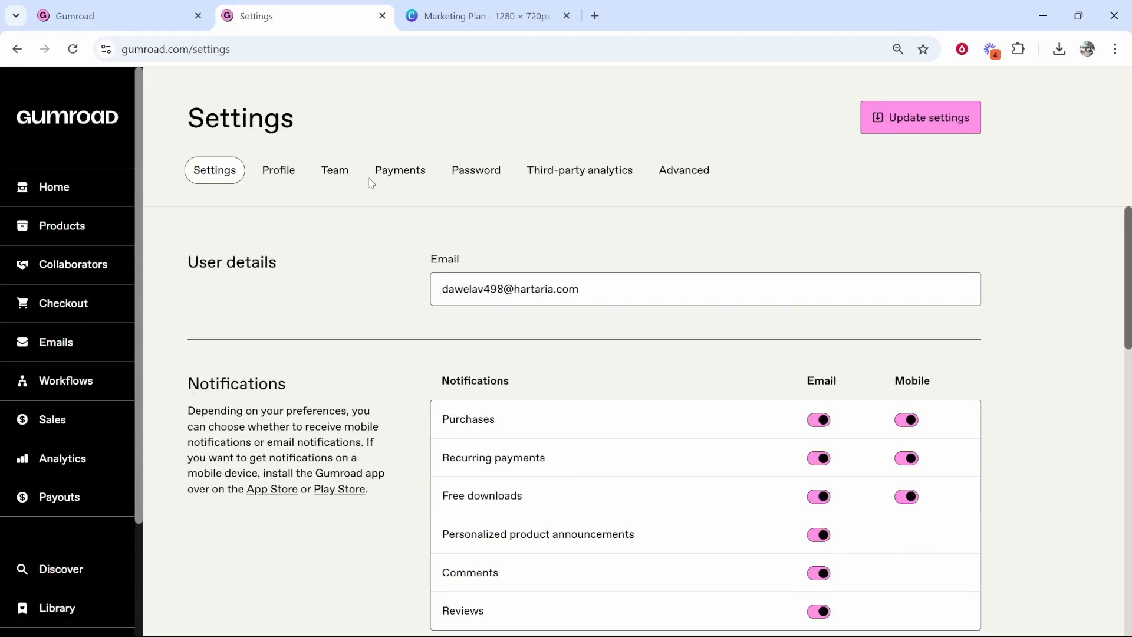
{"action": "left_click", "coordinate": [400, 171]}
Keep Thailand as the seller's country, tick all three payout eligibility items and save the location
{"action": "left_click", "coordinate": [455, 284]}
{"action": "left_click", "coordinate": [454, 276]}
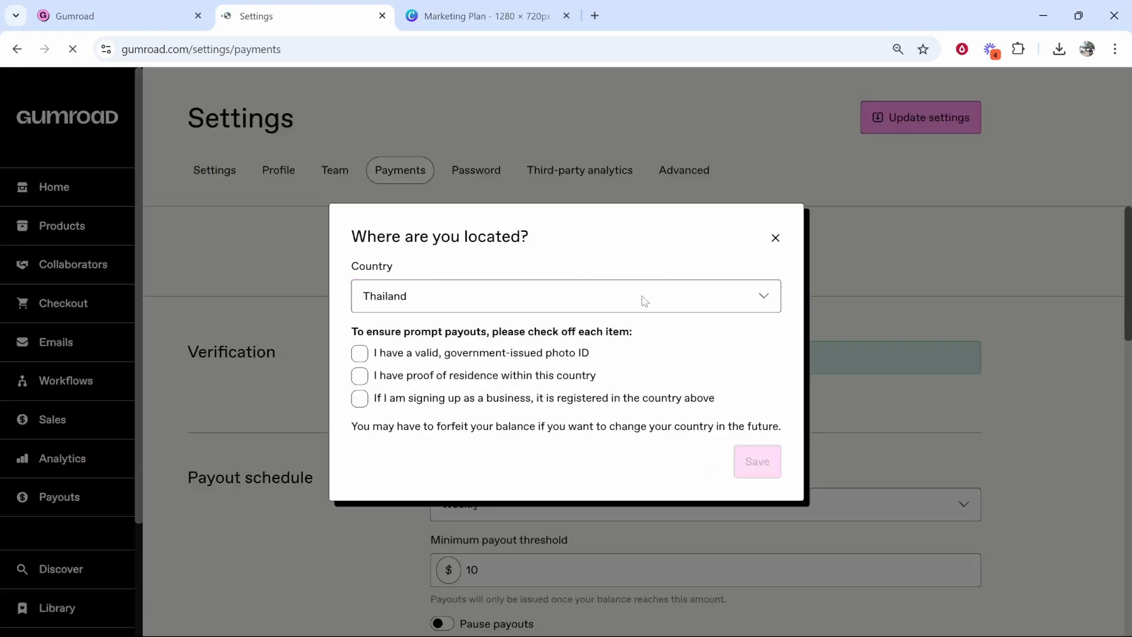
{"action": "left_click_drag", "start_coordinate": [352, 332], "coordinate": [491, 335]}
{"action": "left_click", "coordinate": [491, 334]}
{"action": "left_click", "coordinate": [598, 307]}
{"action": "left_click", "coordinate": [601, 312]}
{"action": "left_click", "coordinate": [360, 354]}
{"action": "left_click", "coordinate": [361, 378]}
{"action": "left_click", "coordinate": [360, 401]}
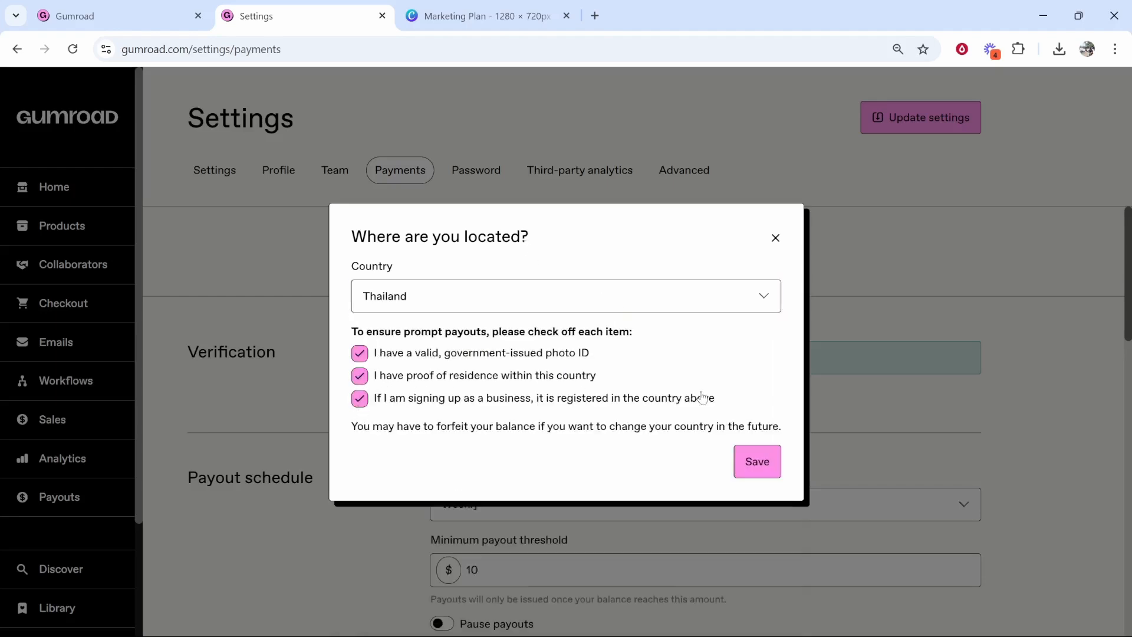
{"action": "left_click_drag", "start_coordinate": [352, 237], "coordinate": [565, 235]}
{"action": "left_click", "coordinate": [621, 319]}
{"action": "left_click", "coordinate": [755, 461]}
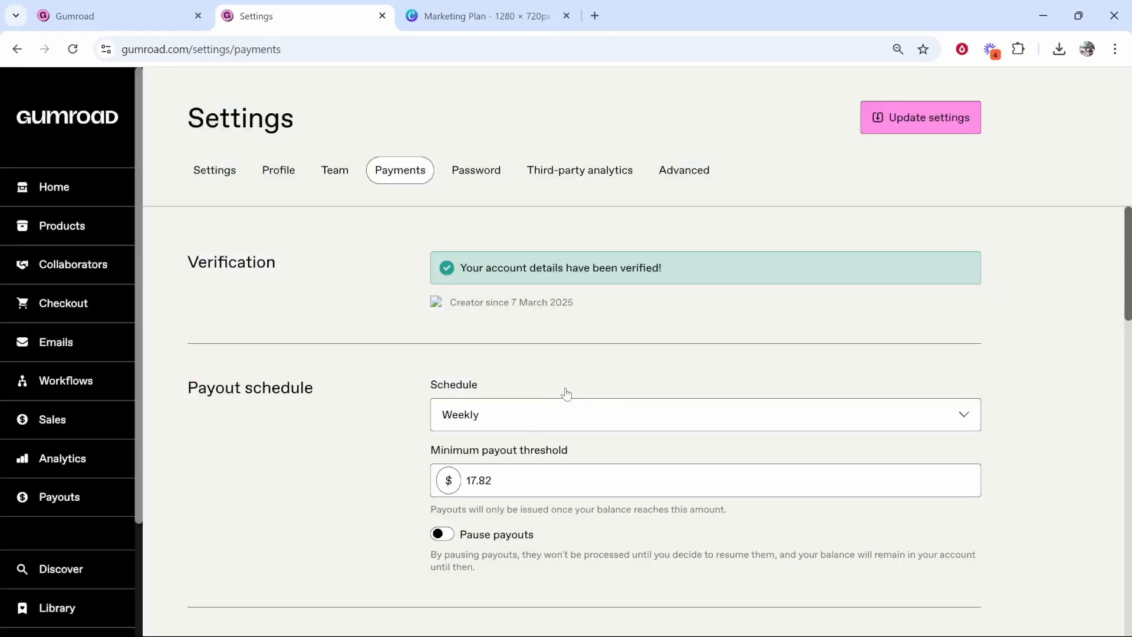
Examine the payout schedule, the minimum payout threshold and the fields for bank account payouts
{"action": "scroll", "coordinate": [566, 394], "scroll_direction": "down", "scroll_amount": 3}
{"action": "left_click_drag", "start_coordinate": [302, 233], "coordinate": [184, 233]}
{"action": "left_click", "coordinate": [239, 238]}
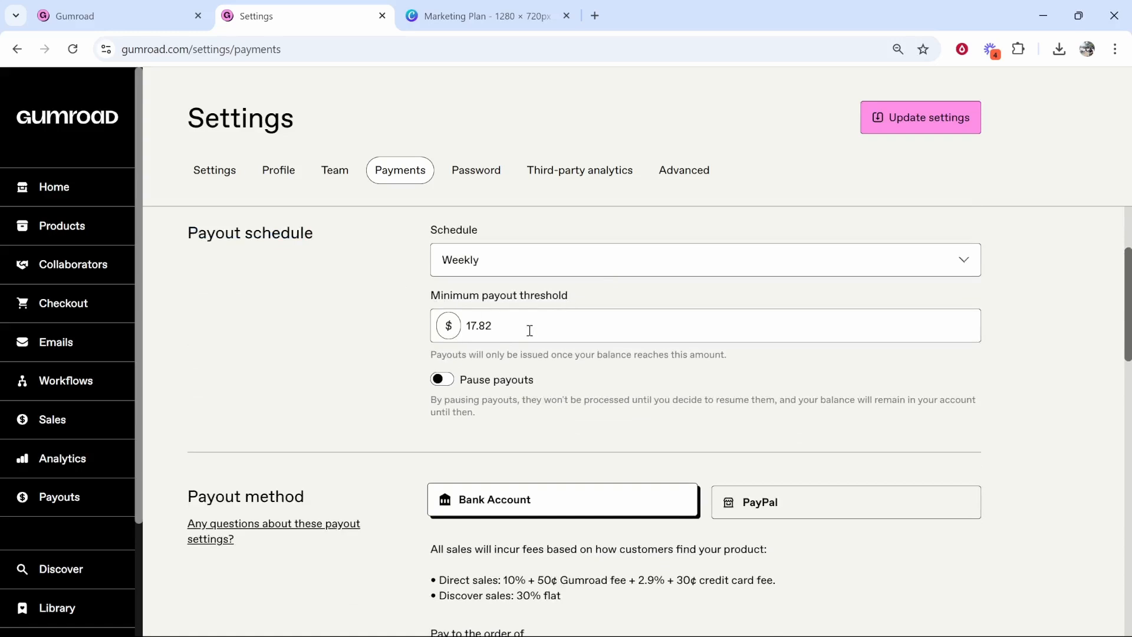
{"action": "left_click_drag", "start_coordinate": [545, 328], "coordinate": [304, 244]}
{"action": "left_click", "coordinate": [321, 302]}
{"action": "scroll", "coordinate": [392, 296], "scroll_direction": "down", "scroll_amount": 4}
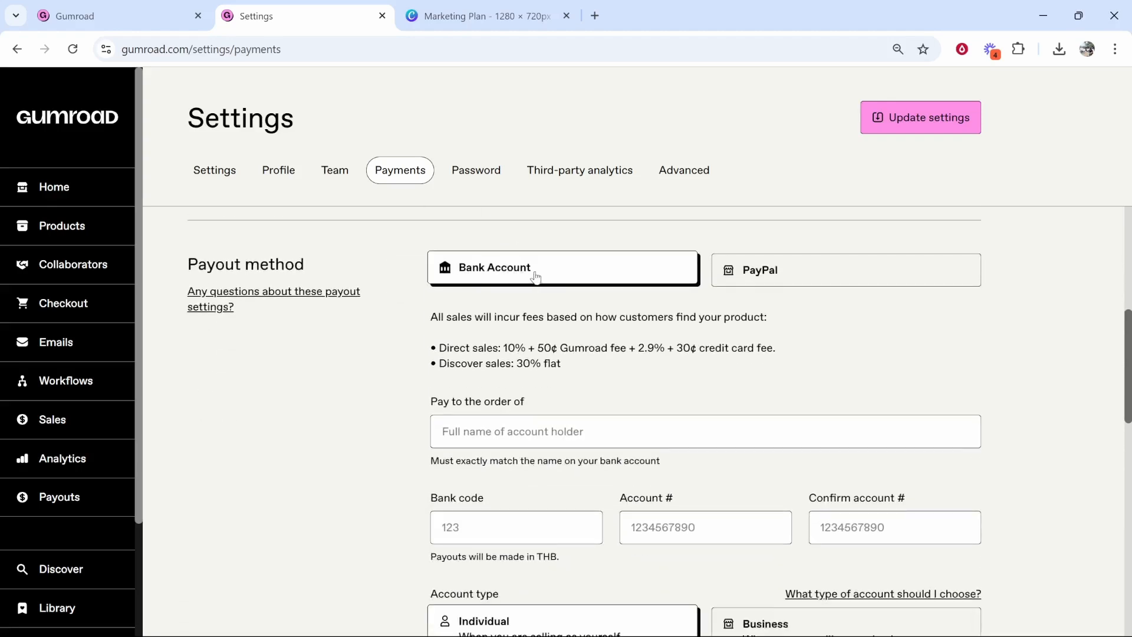
{"action": "scroll", "coordinate": [720, 293], "scroll_direction": "down", "scroll_amount": 3}
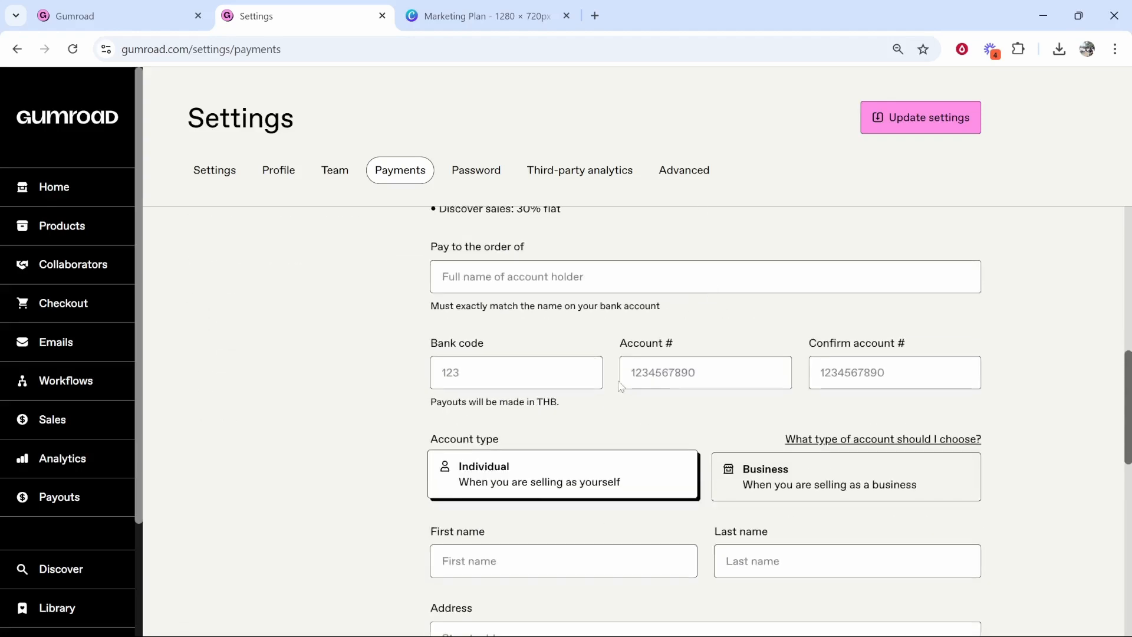
{"action": "scroll", "coordinate": [688, 341], "scroll_direction": "down", "scroll_amount": 2}
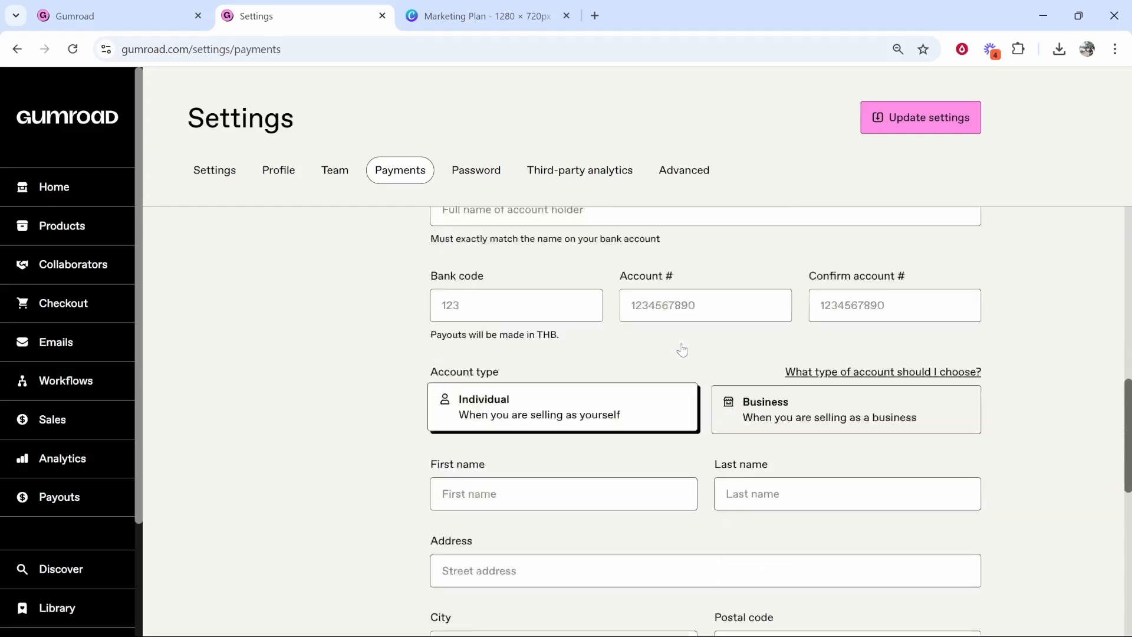
{"action": "scroll", "coordinate": [665, 321], "scroll_direction": "up", "scroll_amount": 5}
View the PayPal payout option with its fees and fields, and return to the list of products
{"action": "left_click", "coordinate": [811, 282]}
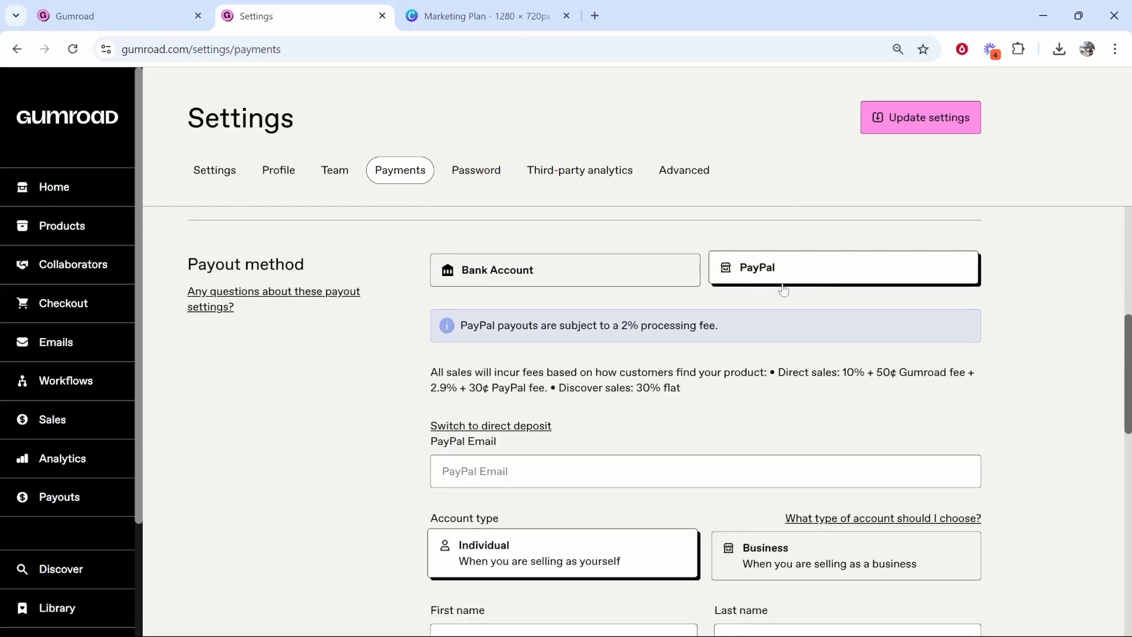
{"action": "scroll", "coordinate": [613, 320], "scroll_direction": "down", "scroll_amount": 5}
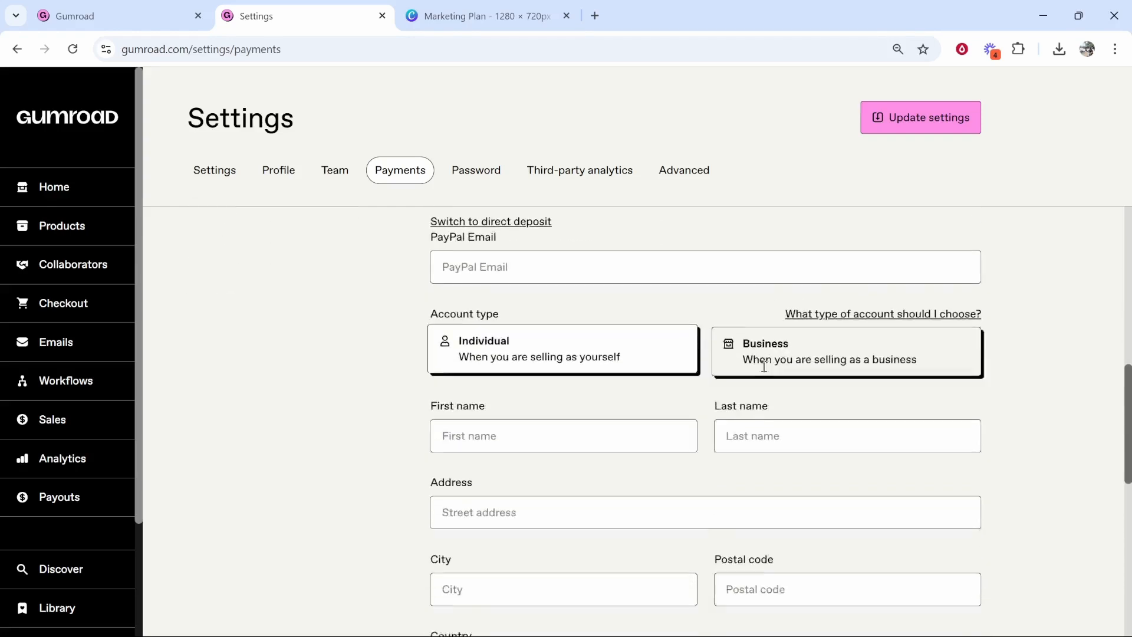
{"action": "scroll", "coordinate": [595, 371], "scroll_direction": "down", "scroll_amount": 2}
{"action": "scroll", "coordinate": [536, 392], "scroll_direction": "up", "scroll_amount": 11}
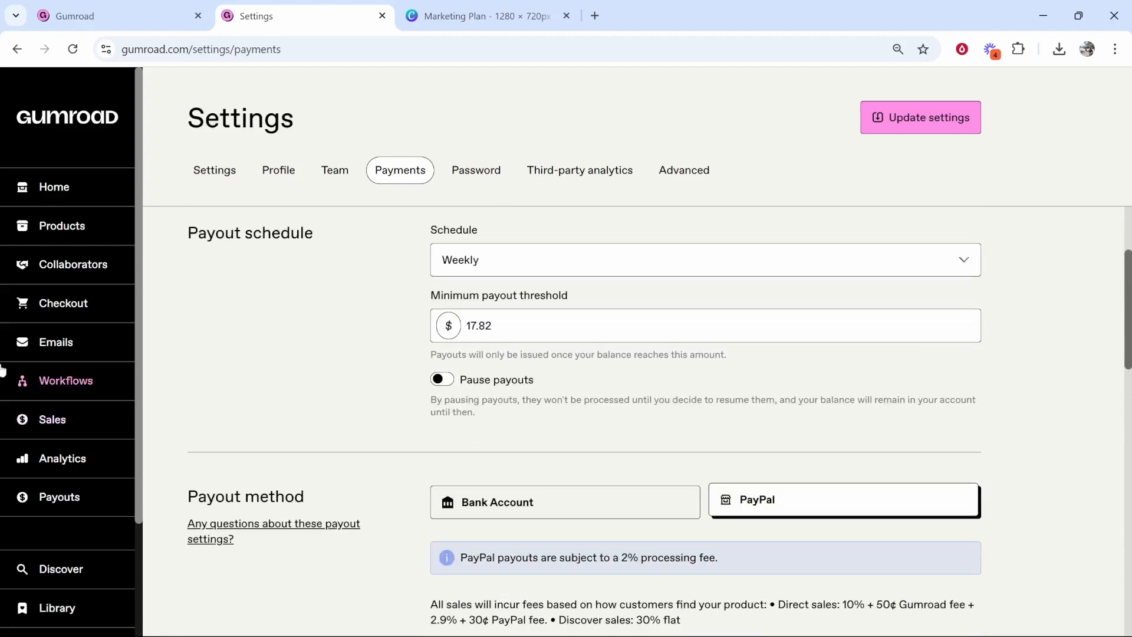
{"action": "left_click", "coordinate": [69, 230]}
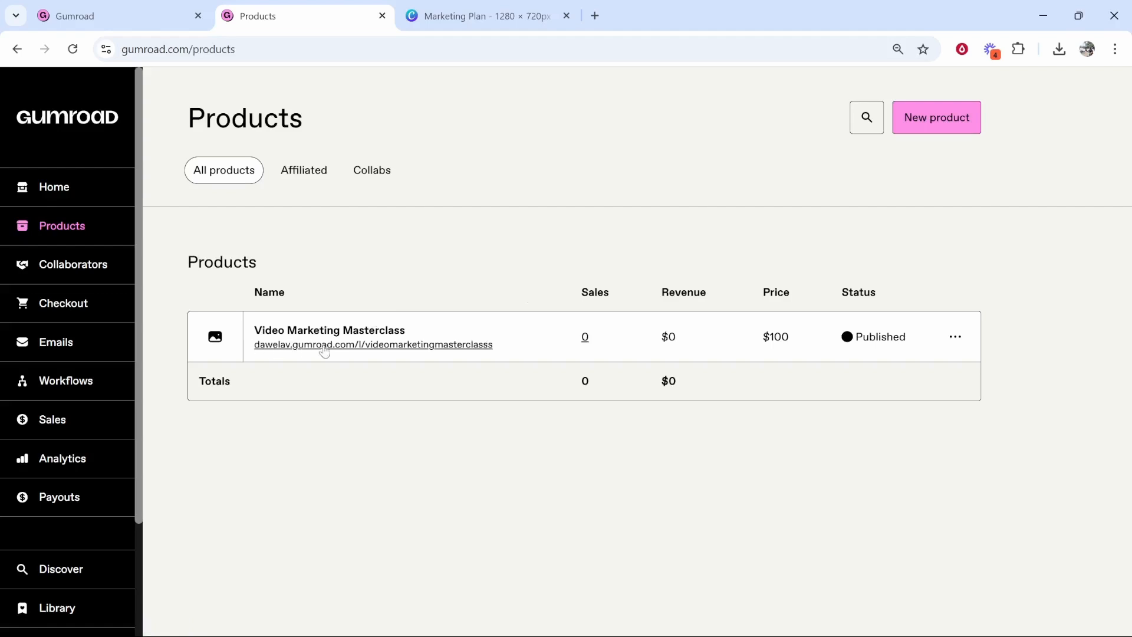
Open the public page of the Video Marketing Masterclass product and look over its cover, title and description
{"action": "left_click", "coordinate": [350, 344]}
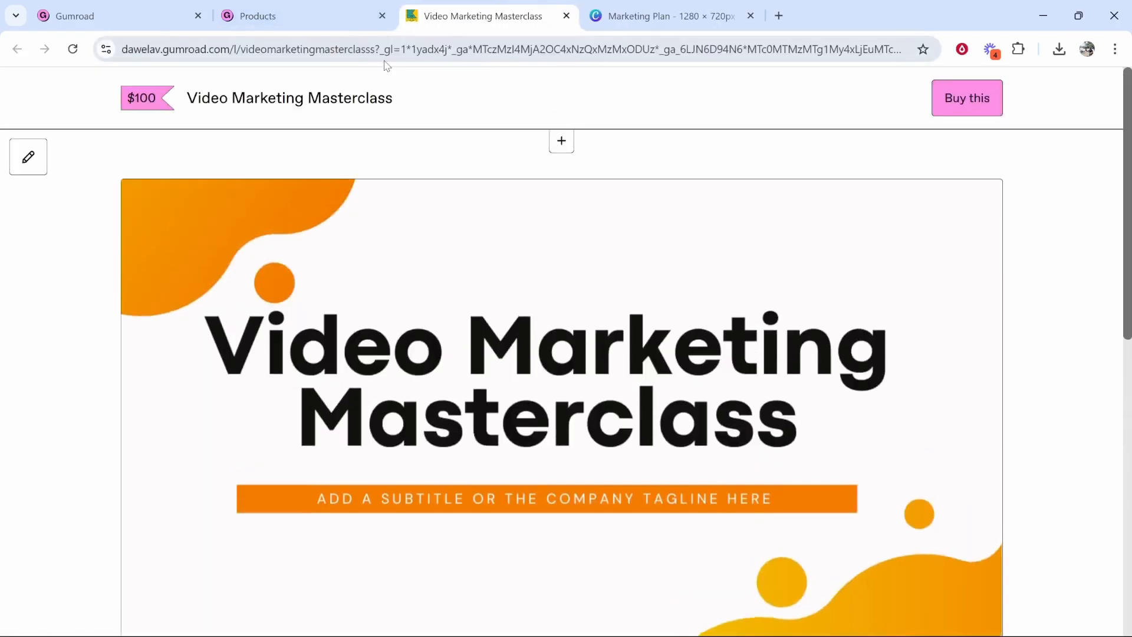
{"action": "scroll", "coordinate": [681, 322], "scroll_direction": "down", "scroll_amount": 6}
{"action": "scroll", "coordinate": [681, 322], "scroll_direction": "down", "scroll_amount": 2}
{"action": "left_click_drag", "start_coordinate": [569, 202], "coordinate": [203, 202]}
{"action": "left_click", "coordinate": [448, 203]}
Start buying the e-book to examine its checkout page, and return to the product page to review its details
{"action": "left_click", "coordinate": [825, 212]}
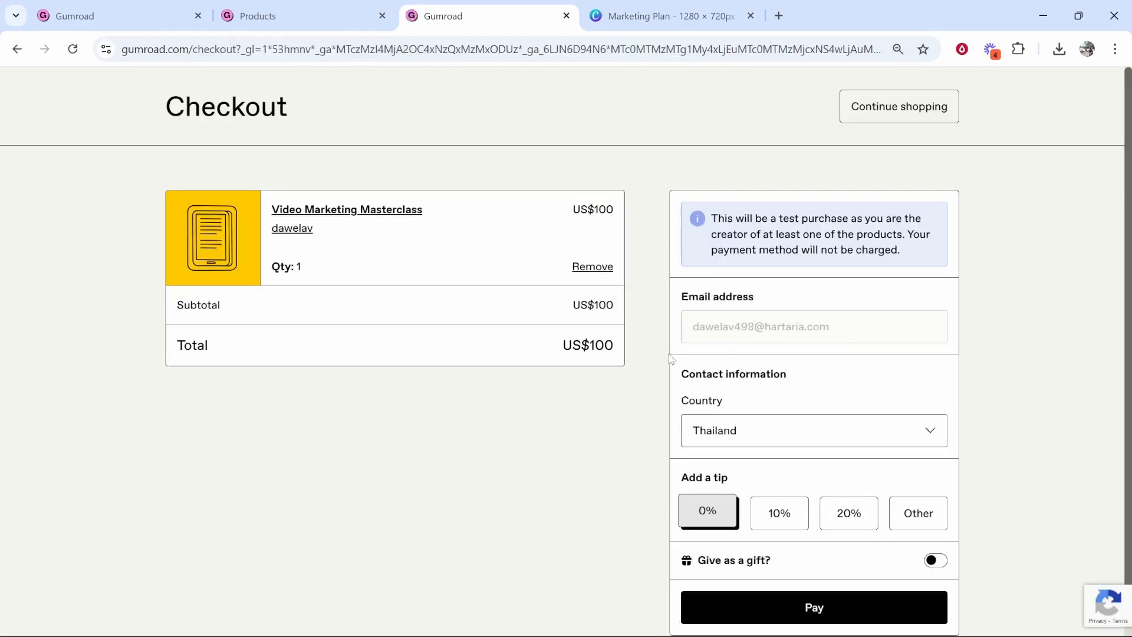
{"action": "scroll", "coordinate": [767, 327], "scroll_direction": "down", "scroll_amount": 1}
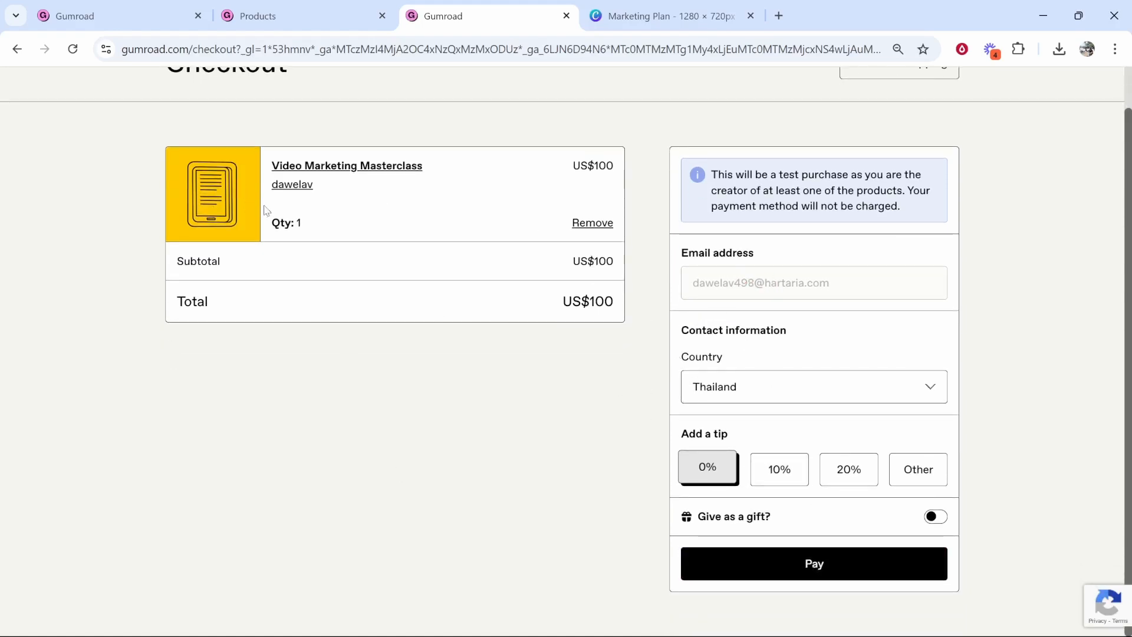
{"action": "scroll", "coordinate": [301, 227], "scroll_direction": "up", "scroll_amount": 1}
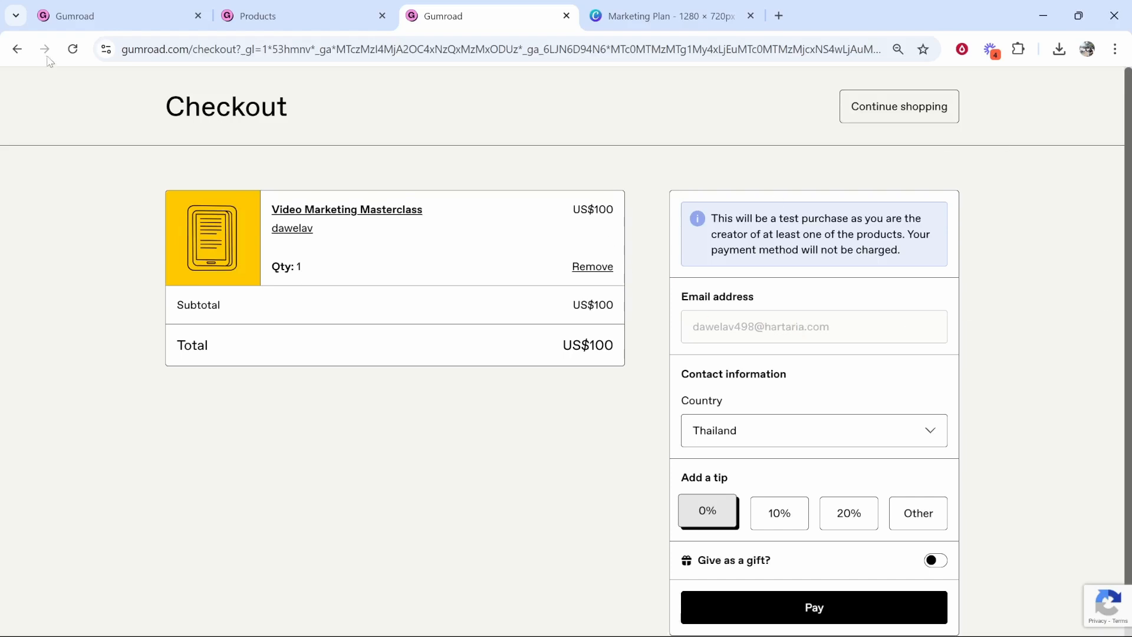
{"action": "key", "text": "alt+Left"}
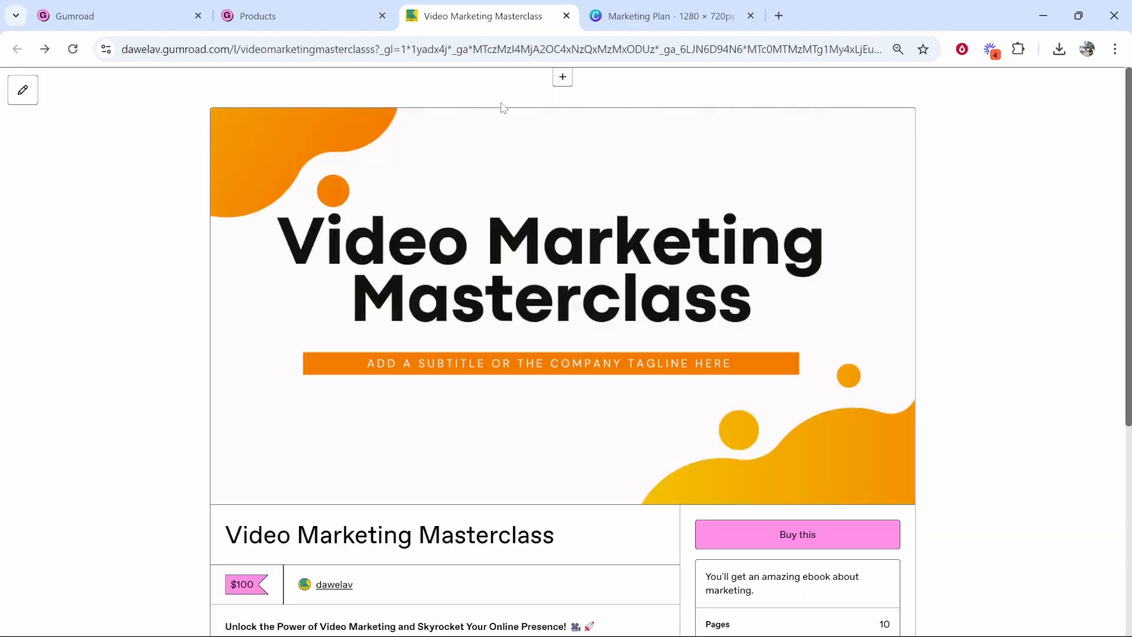
{"action": "scroll", "coordinate": [550, 231], "scroll_direction": "down", "scroll_amount": 5}
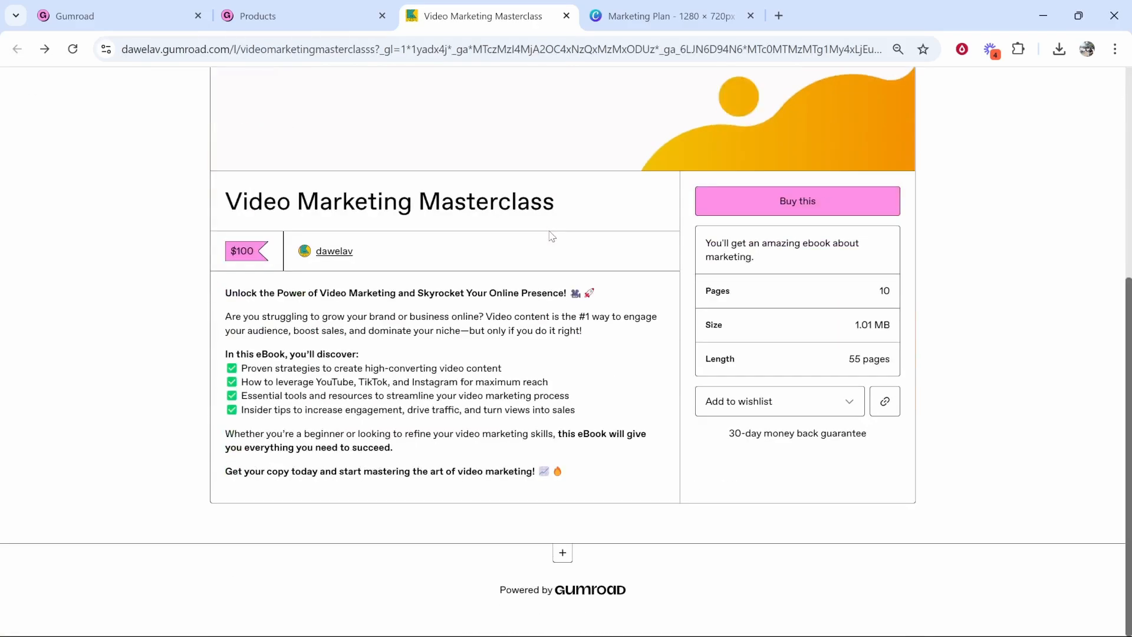